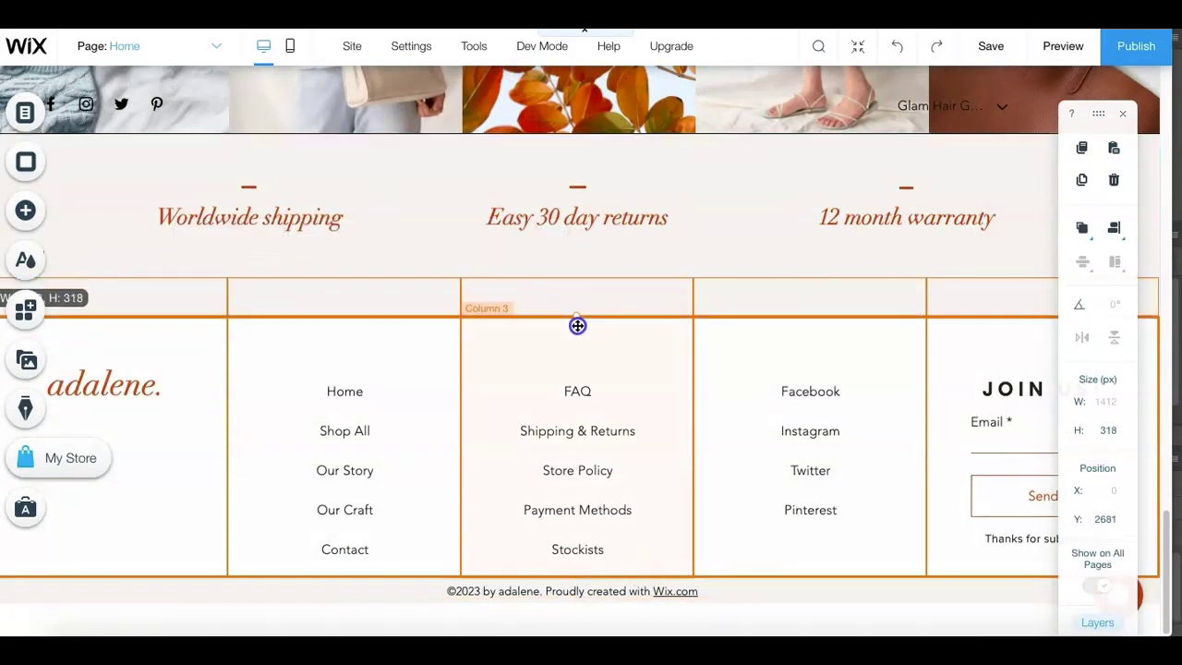
# - Resize the five-column footer strip from its upper edge to about 307 px high
pyautogui.moveTo(667, 309); pyautogui.dragTo(670, 291)
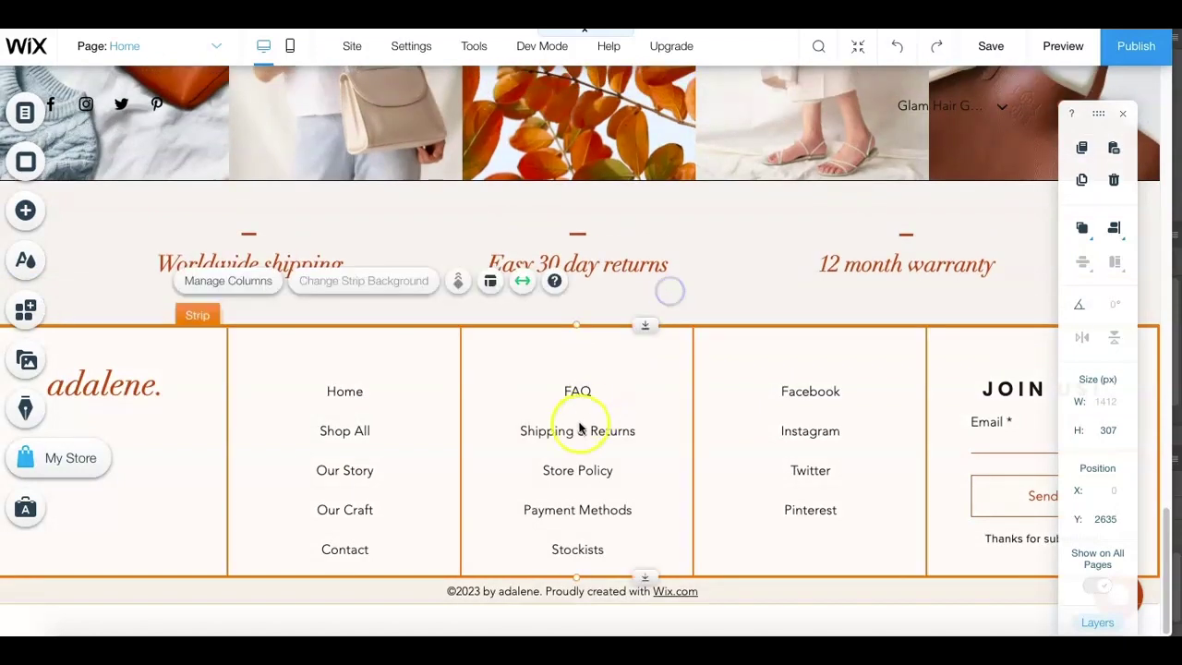
# - Examine the footer strip's columns, including the page links, policy links, social media list and sign-up area
pyautogui.click(200, 425)
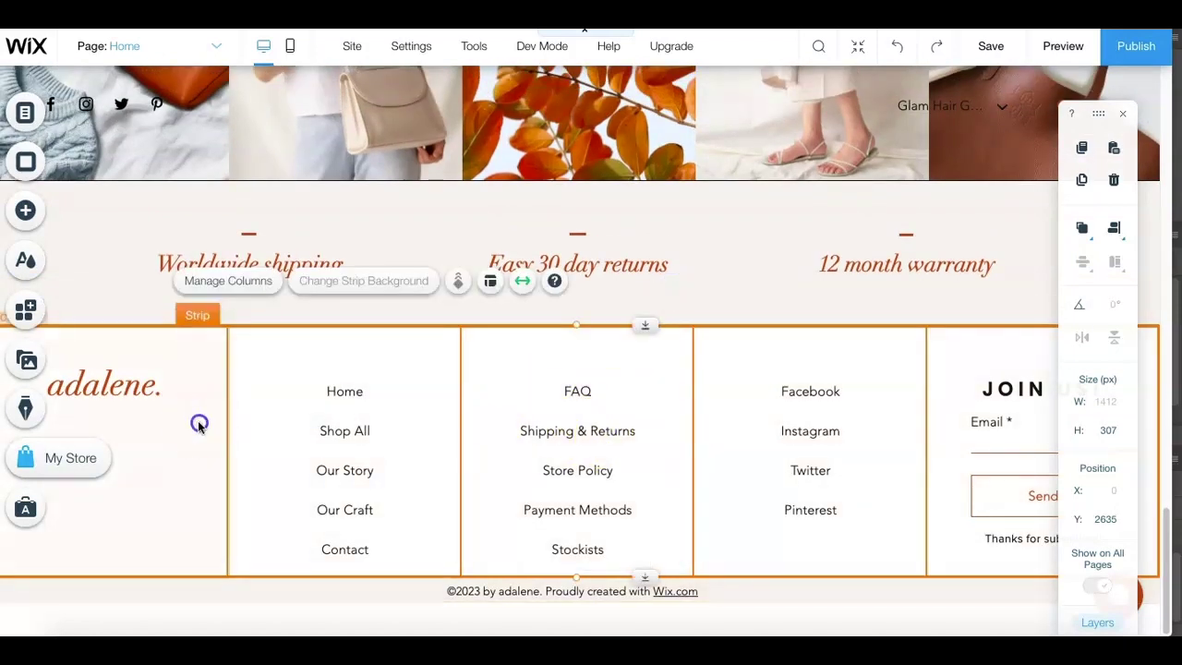
pyautogui.click(322, 412)
pyautogui.click(529, 401)
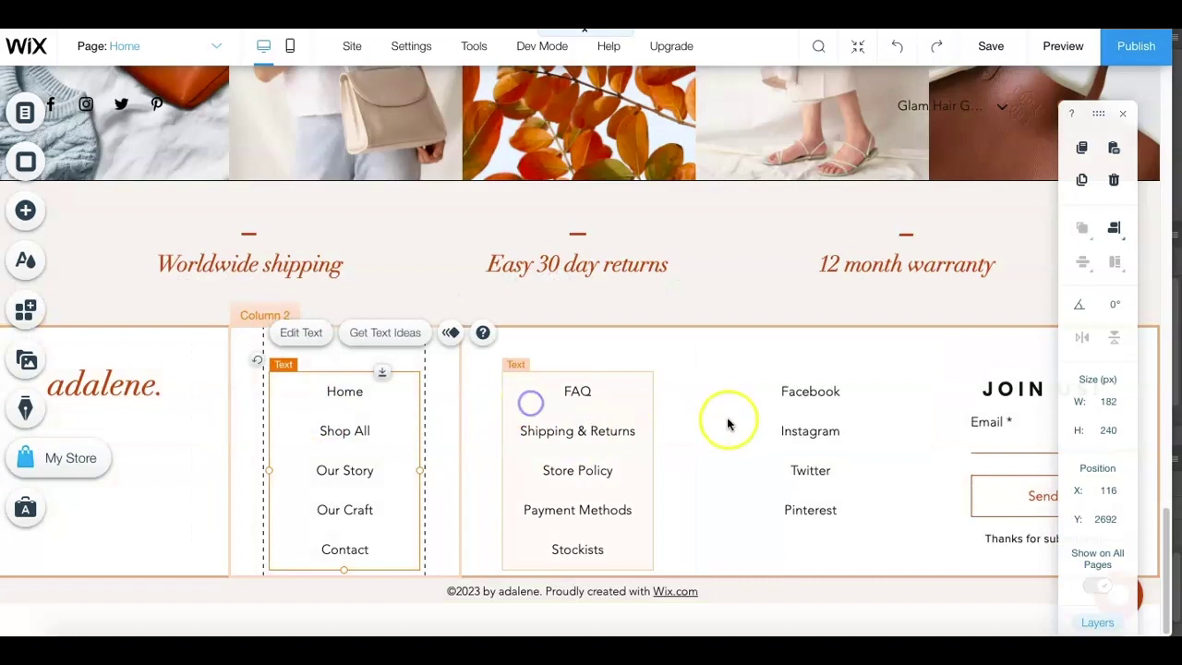
pyautogui.click(744, 425)
pyautogui.click(955, 398)
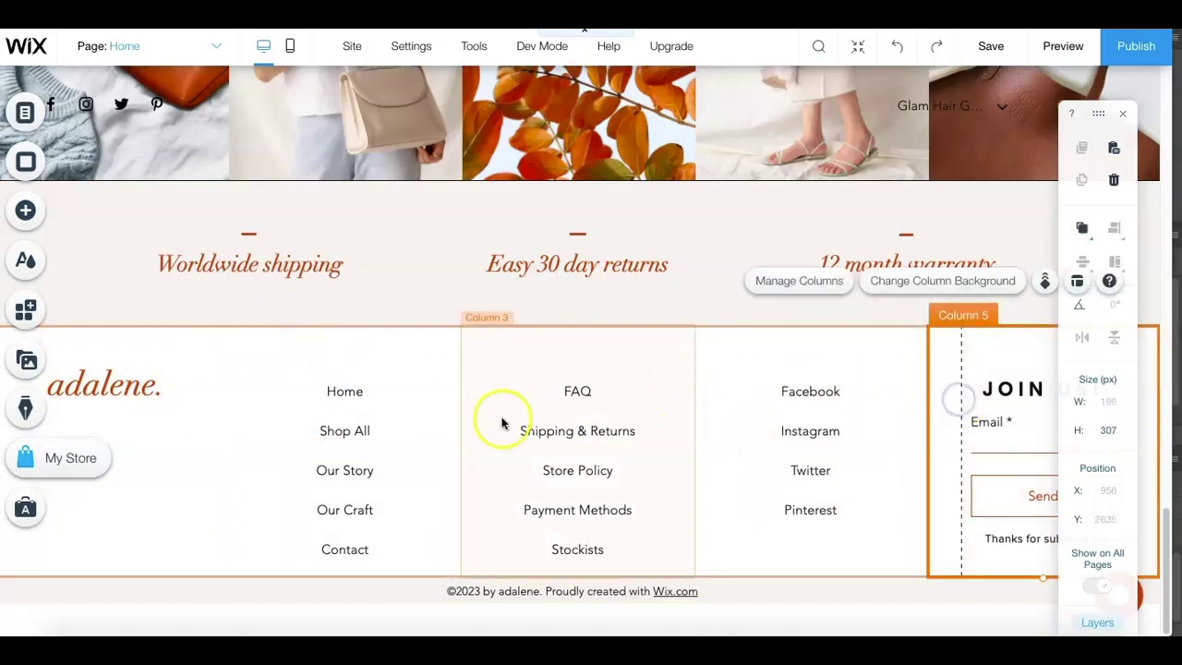
pyautogui.click(364, 424)
pyautogui.click(526, 411)
pyautogui.click(827, 430)
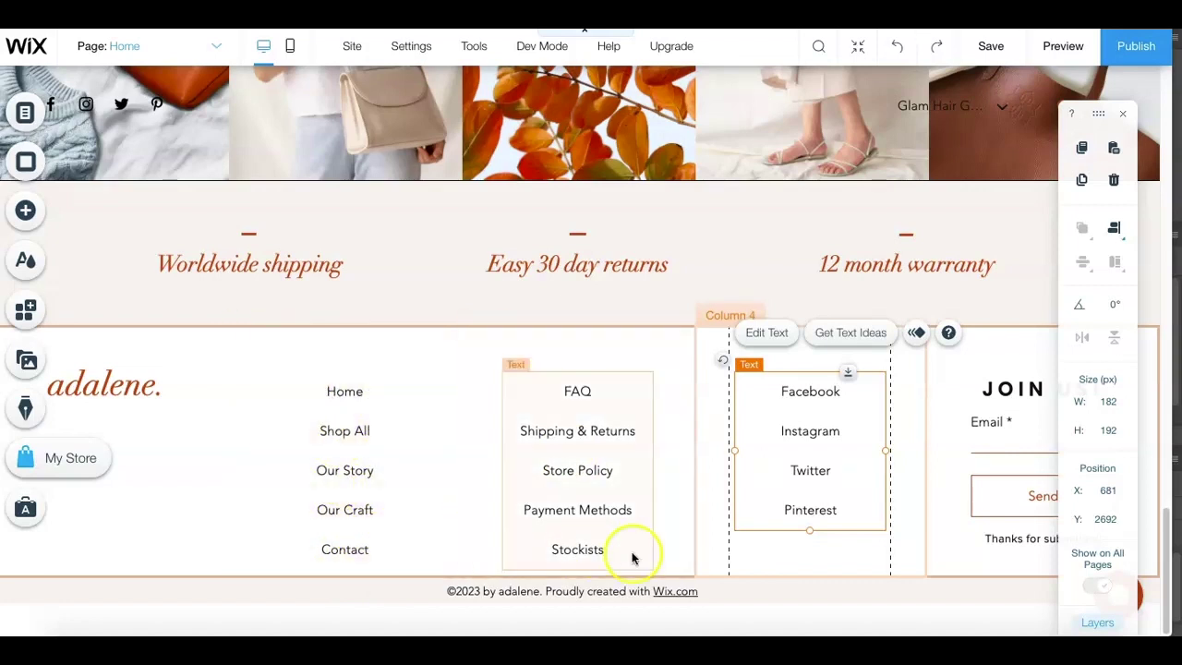
# - Remove the link from the Facebook entry in the footer's social media list and check the available link types without choosing one
pyautogui.click(771, 335)
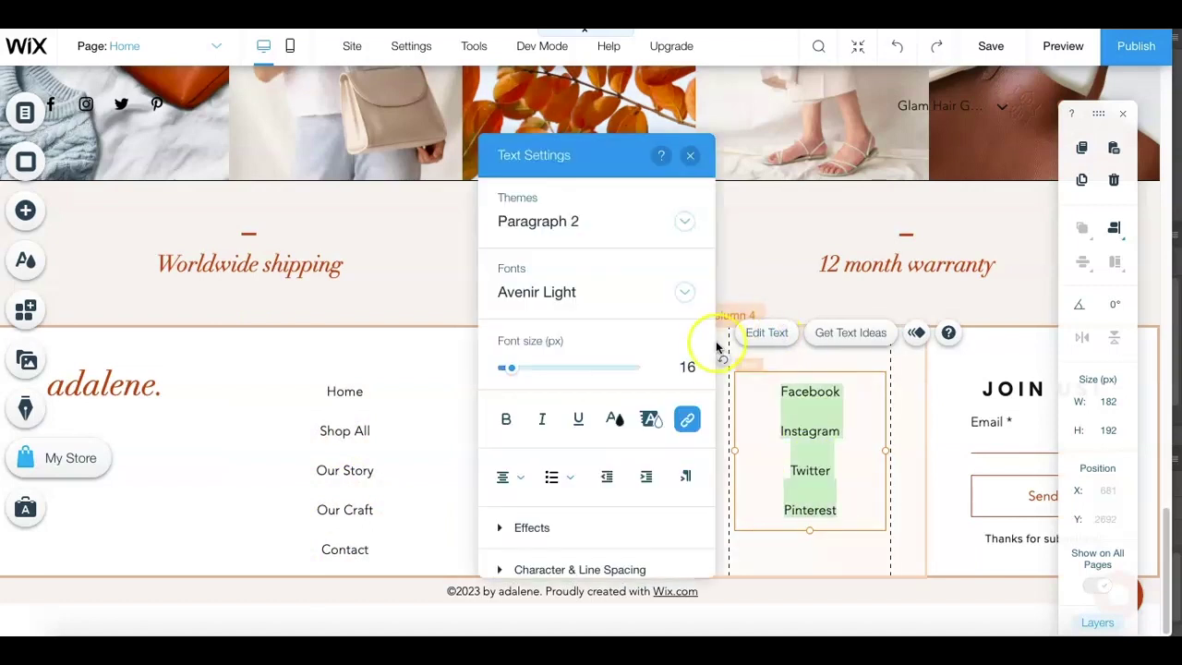
pyautogui.click(809, 396)
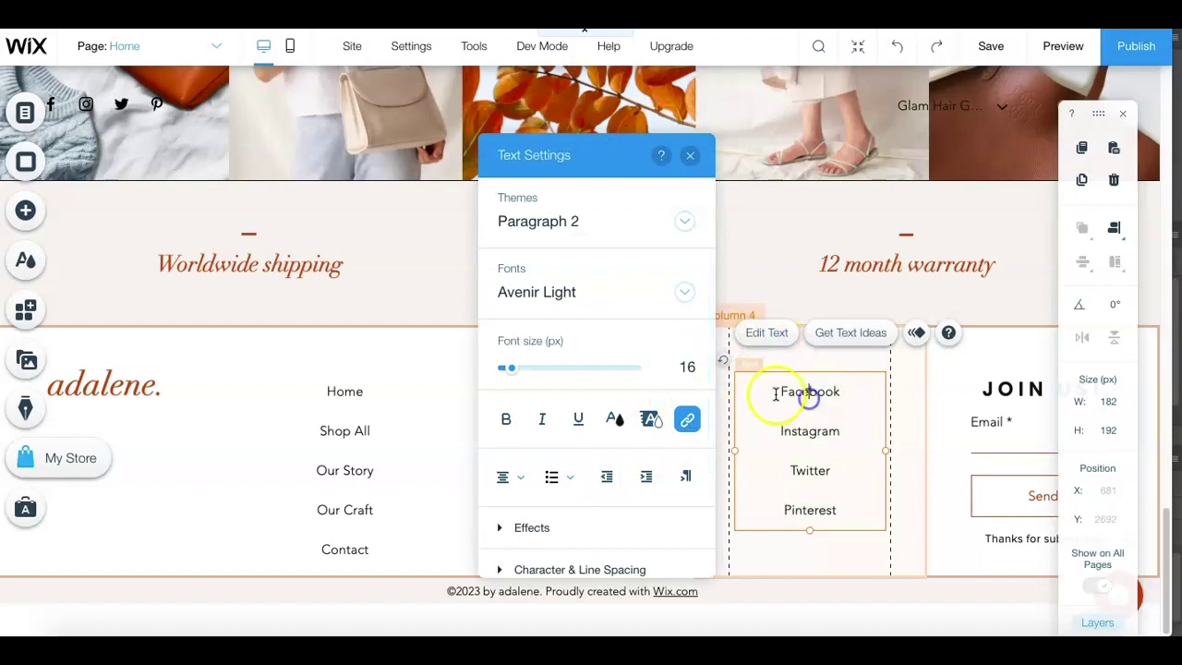
pyautogui.click(684, 423)
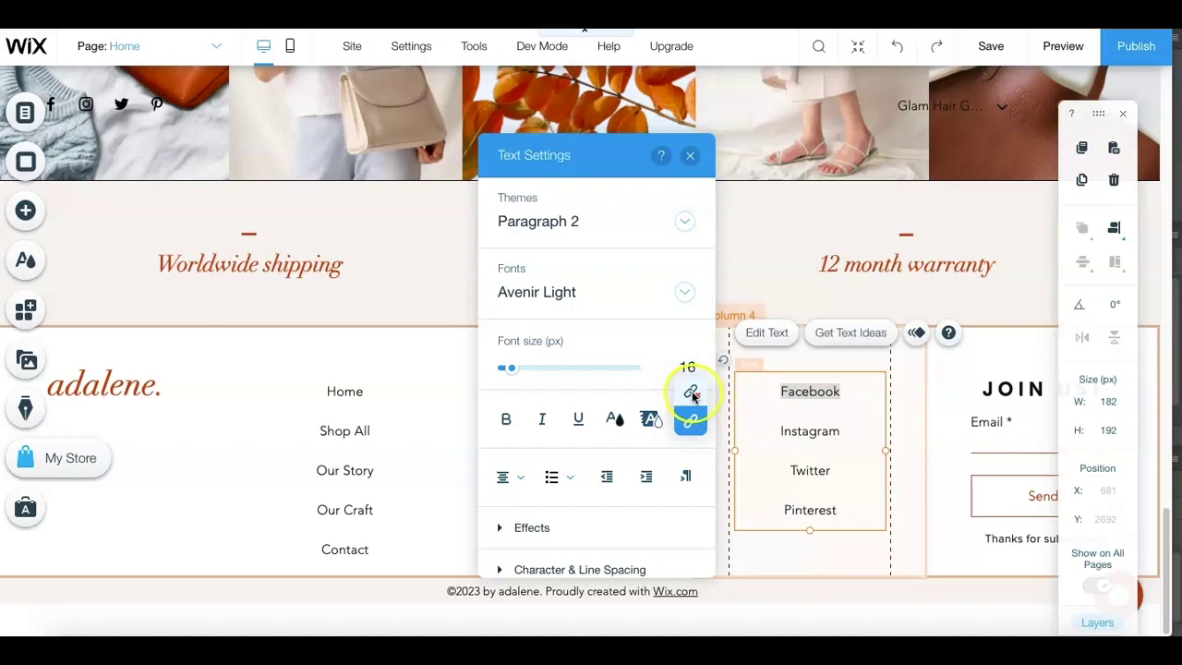
pyautogui.click(693, 394)
pyautogui.click(688, 417)
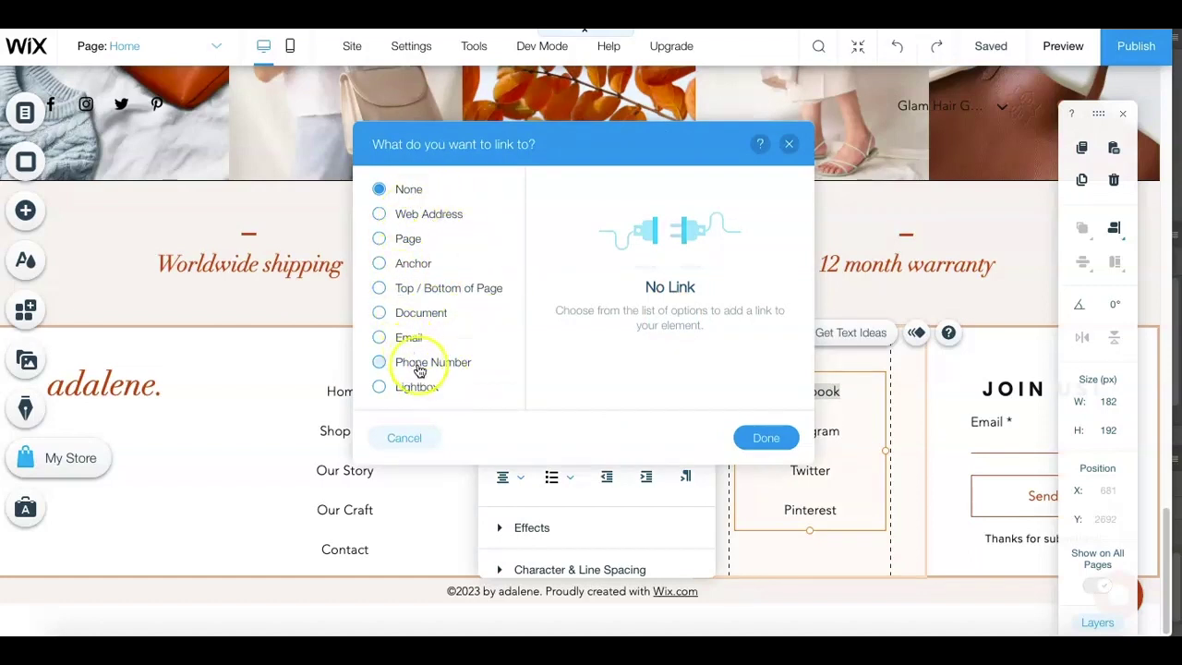
pyautogui.click(788, 144)
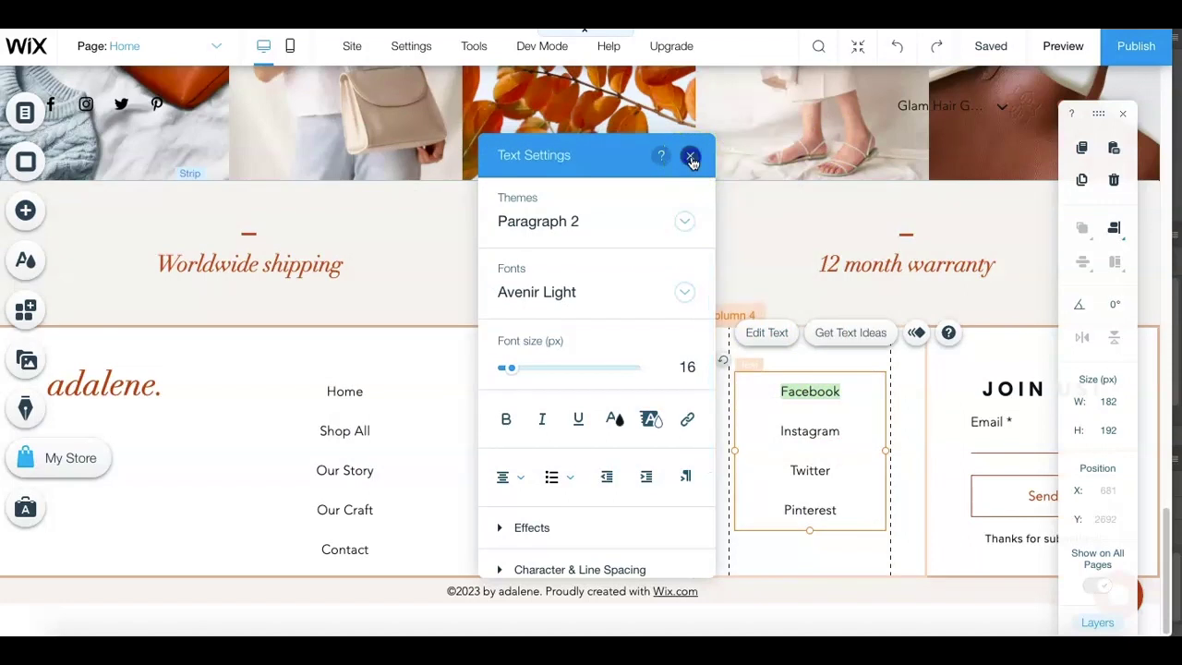
pyautogui.click(832, 557)
# - Review the form settings of the footer's Get Subscribers form and close them unchanged
pyautogui.click(995, 446)
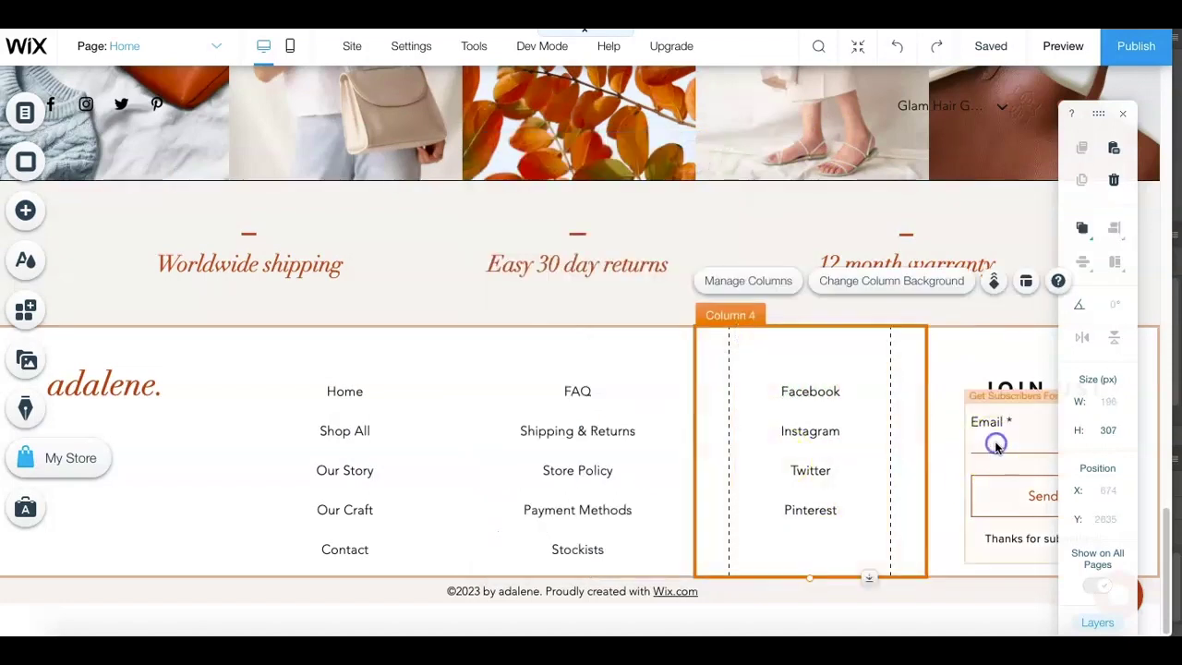
pyautogui.click(1038, 545)
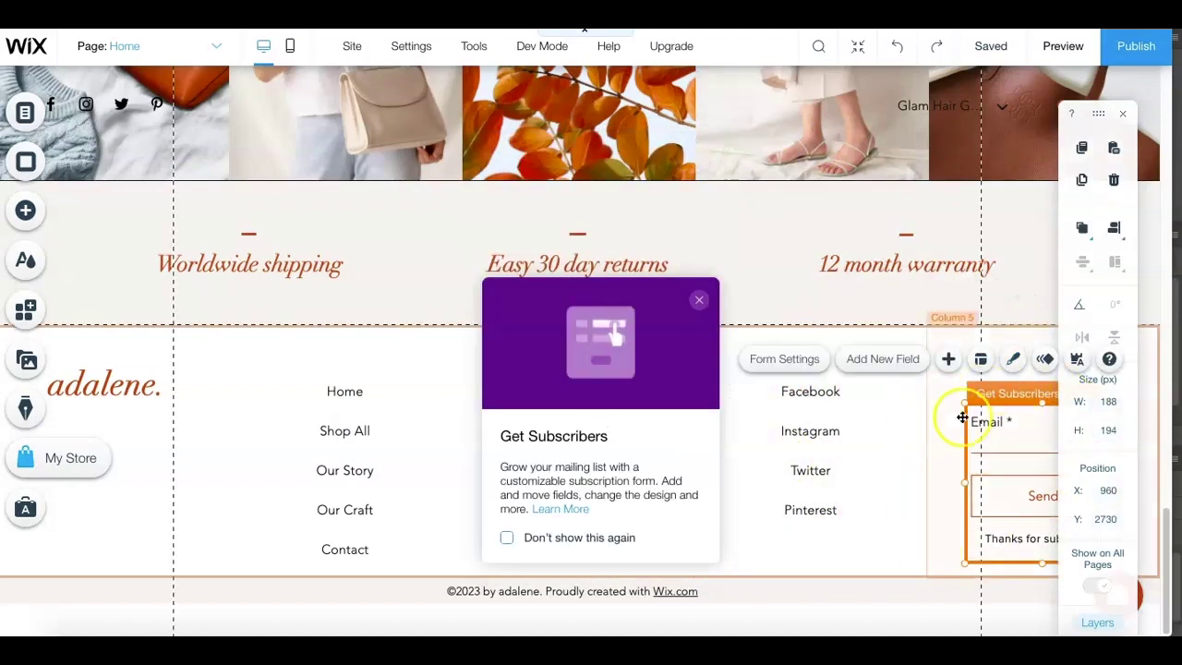
pyautogui.click(790, 368)
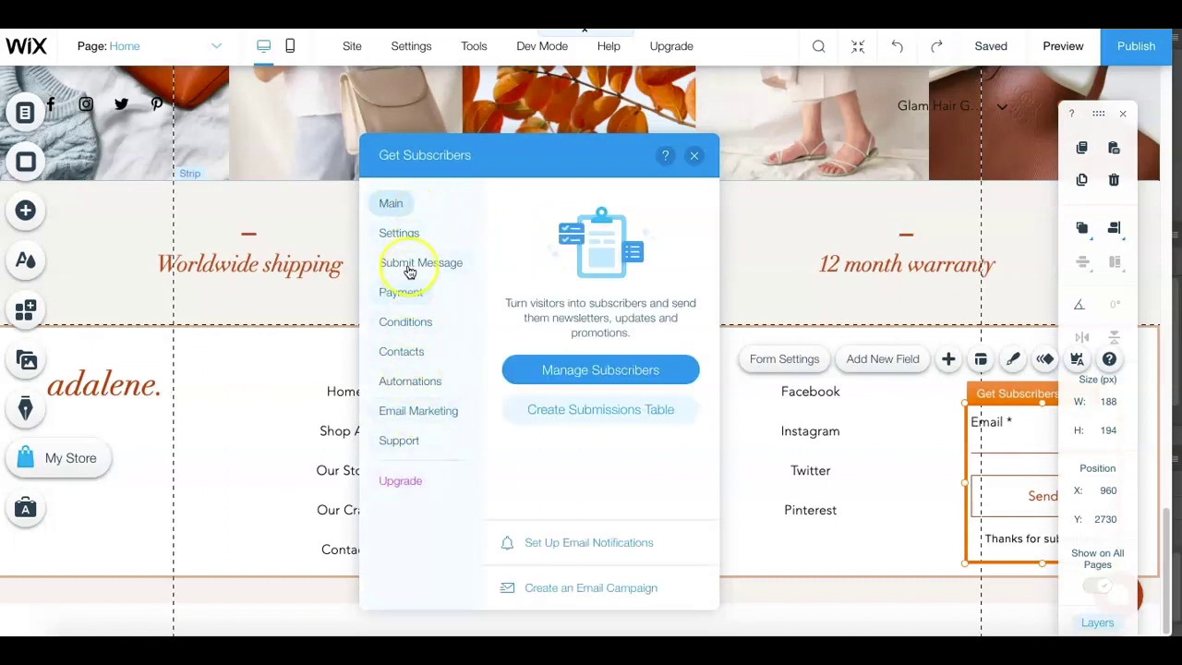
pyautogui.click(696, 159)
# - Preview the home page from its header and return to editing
pyautogui.moveTo(1169, 547); pyautogui.dragTo(1173, 74)
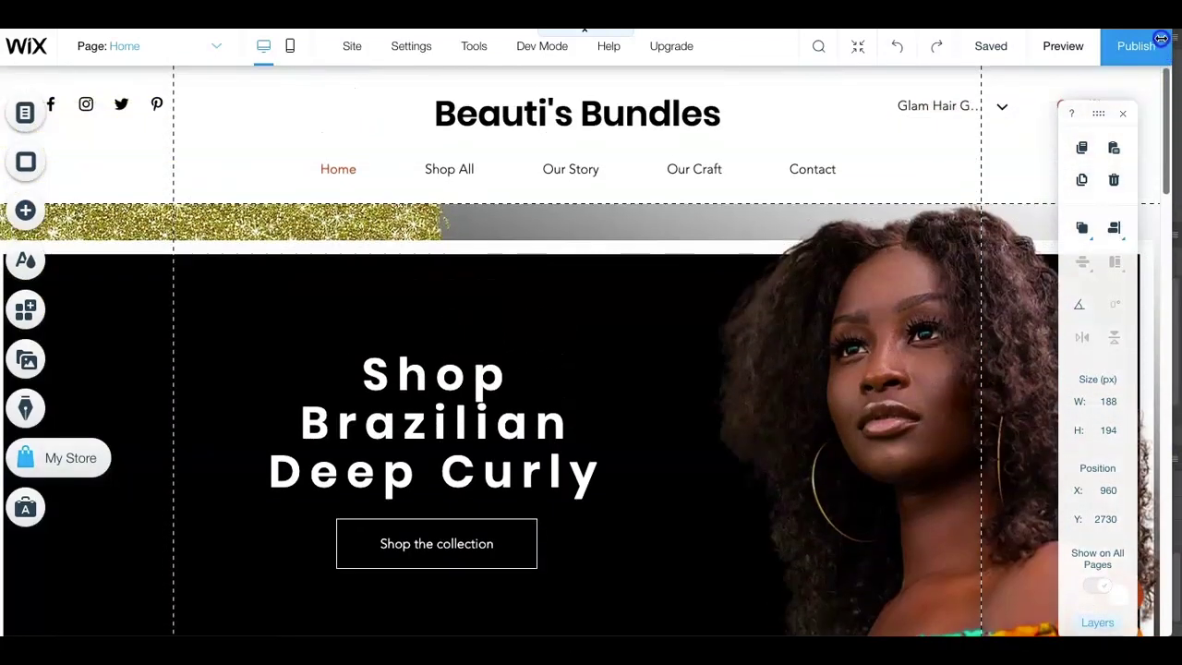
pyautogui.click(1071, 48)
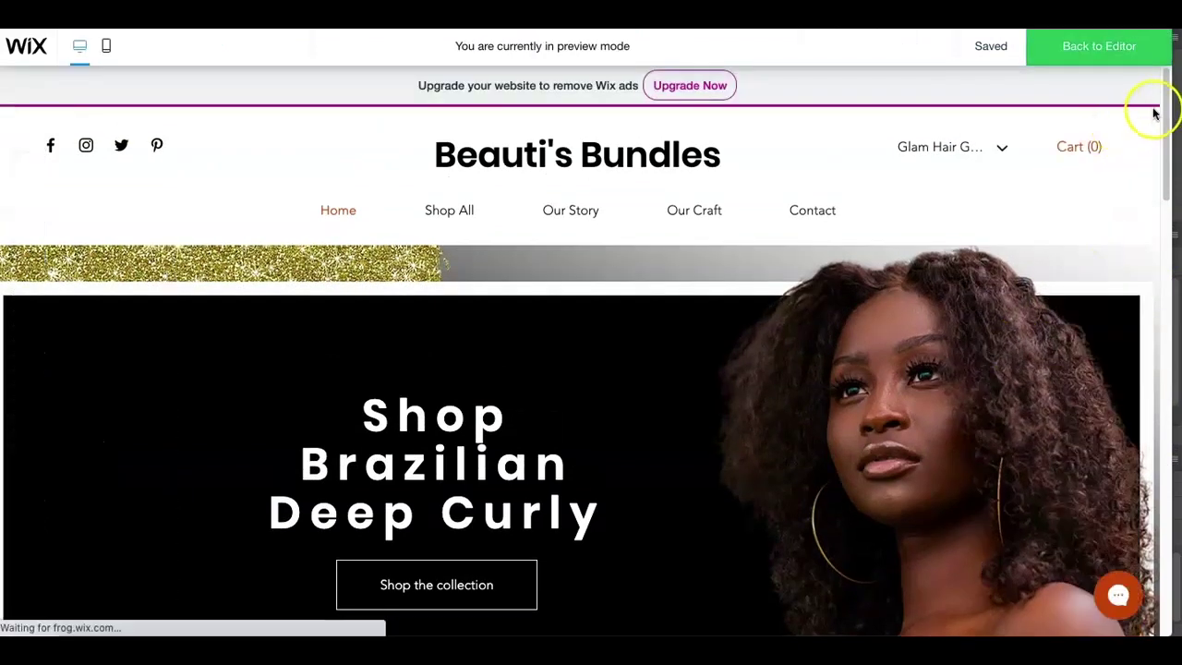
pyautogui.moveTo(1163, 108)
pyautogui.mouseDown()
pyautogui.moveTo(1177, 517)
pyautogui.moveTo(1175, 109)
pyautogui.mouseUp()
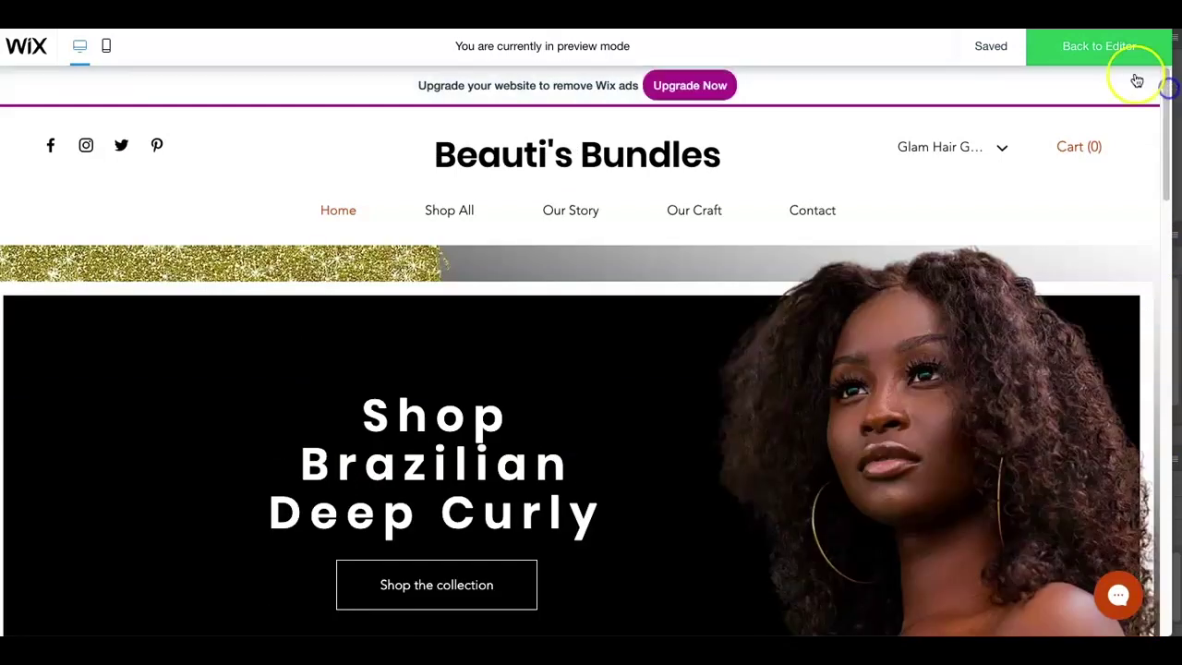
pyautogui.click(1108, 51)
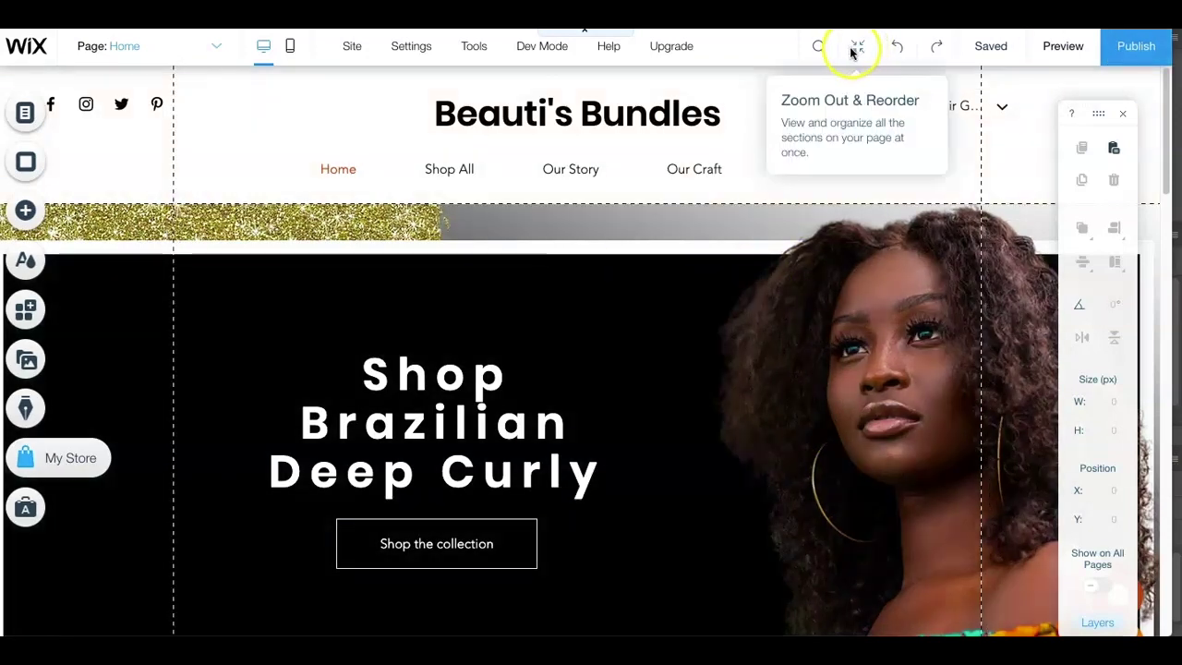
# - Use Zoom Out & Reorder to move the three-image Bundles section above Shop the Best Sellers, and check the new page order
pyautogui.click(859, 46)
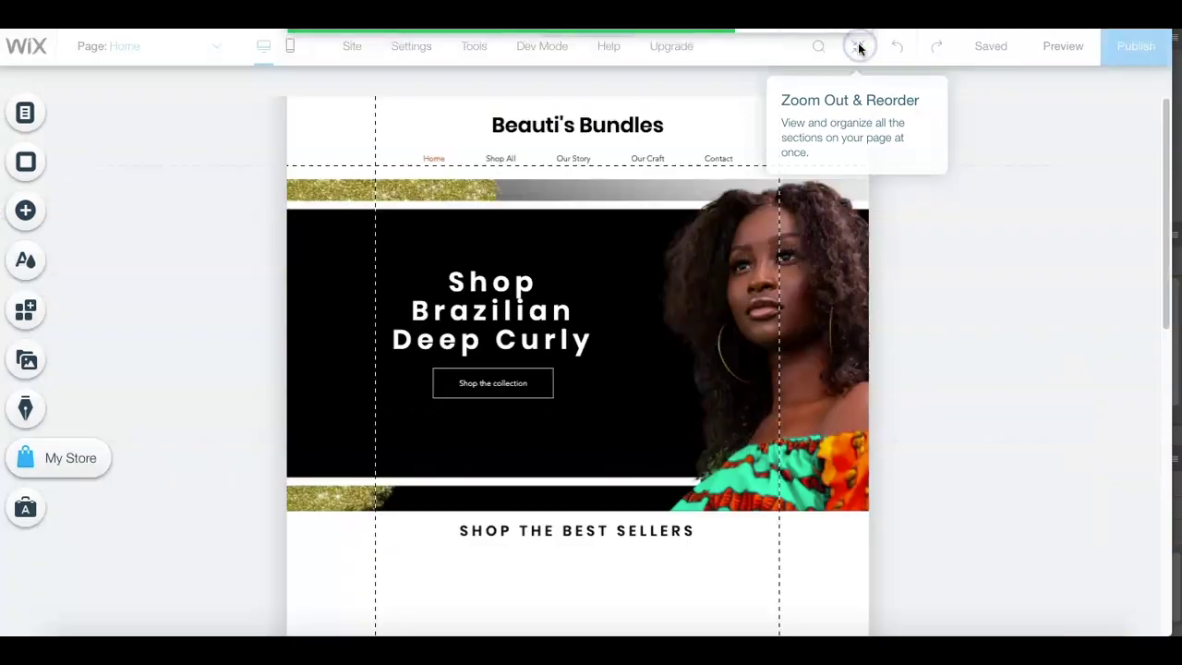
pyautogui.moveTo(1164, 115); pyautogui.dragTo(1166, 222)
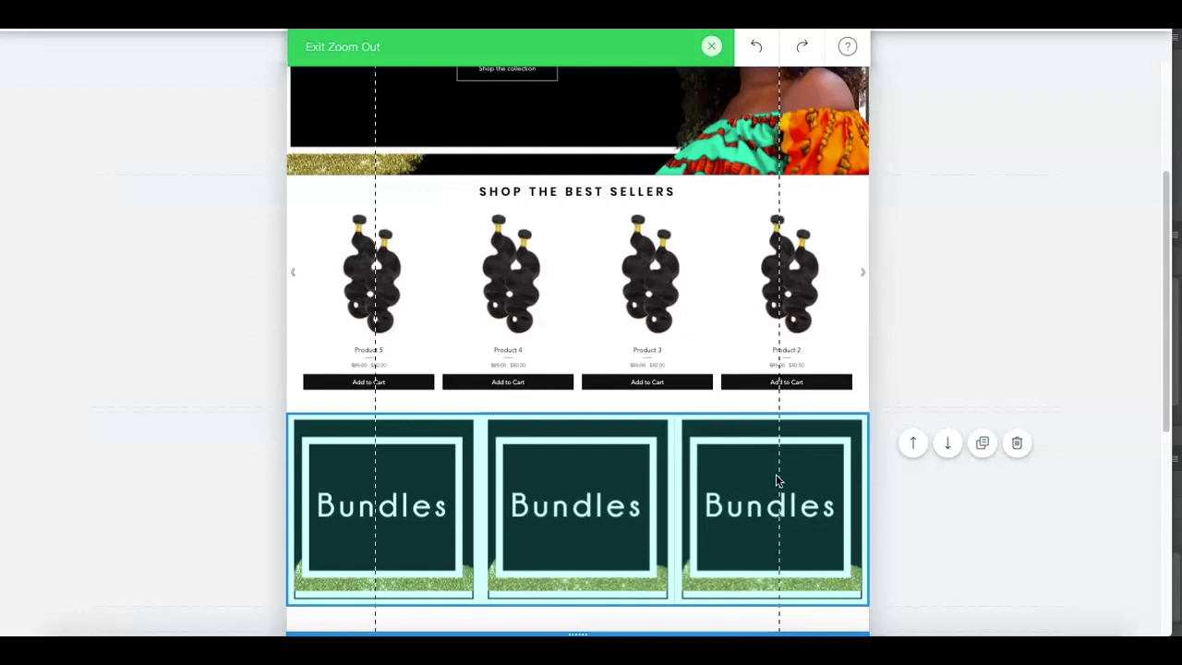
pyautogui.click(912, 445)
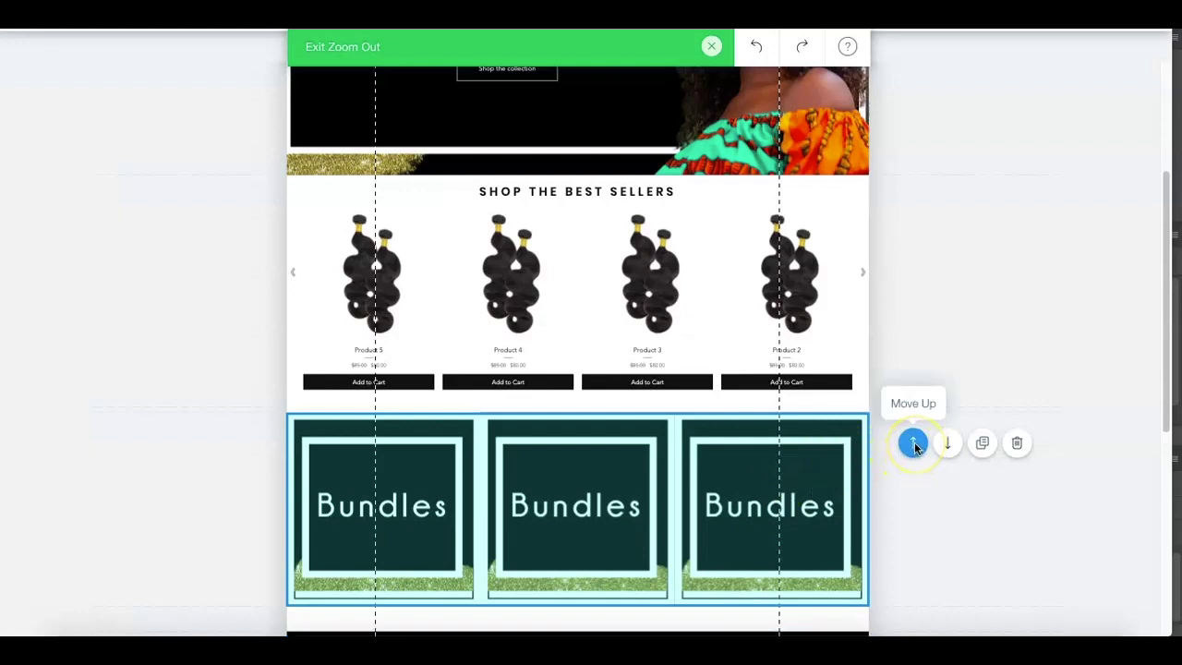
pyautogui.click(913, 445)
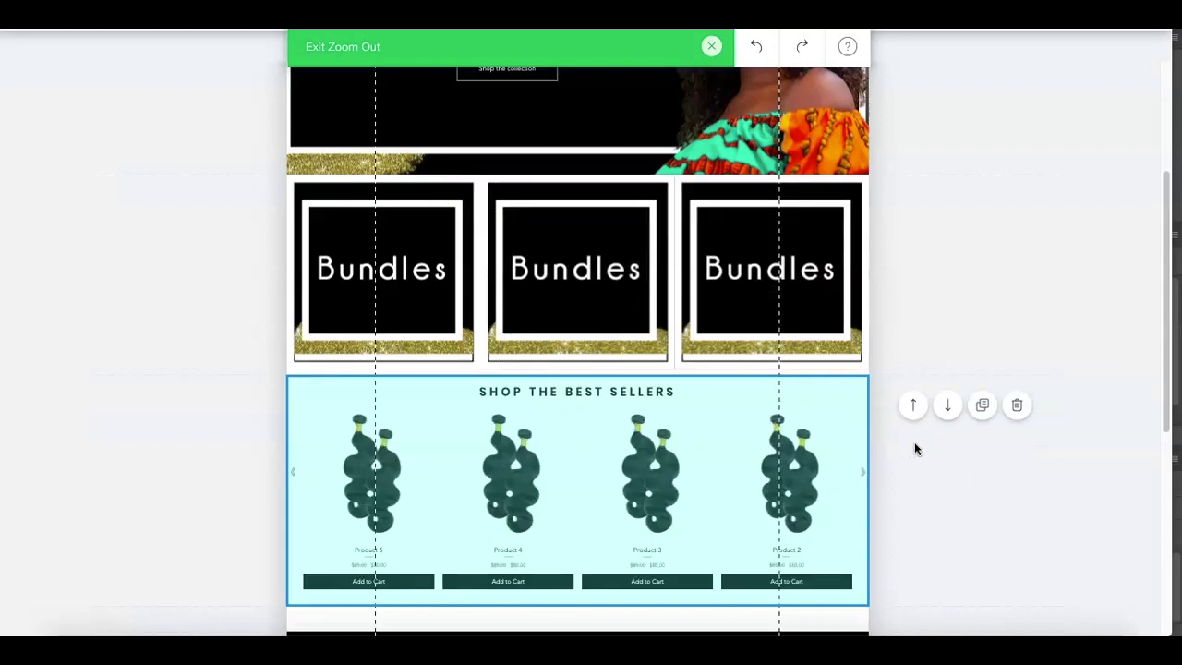
pyautogui.click(747, 333)
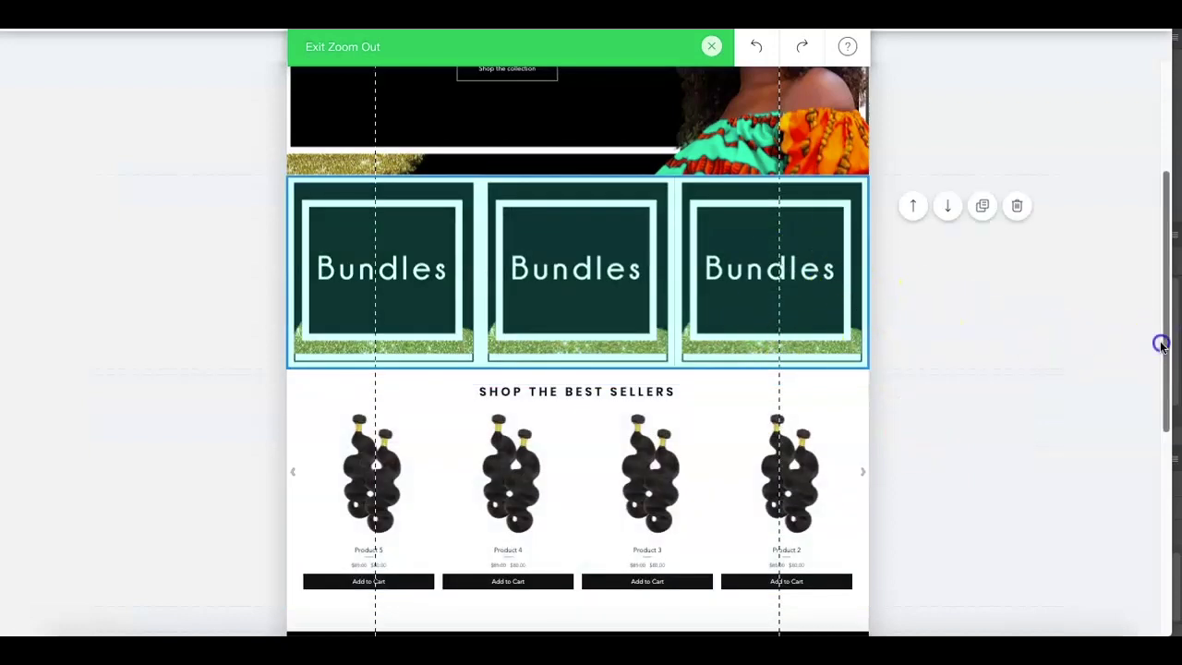
pyautogui.scroll(3, 1155, 342)
pyautogui.scroll(-3, 1150, 210)
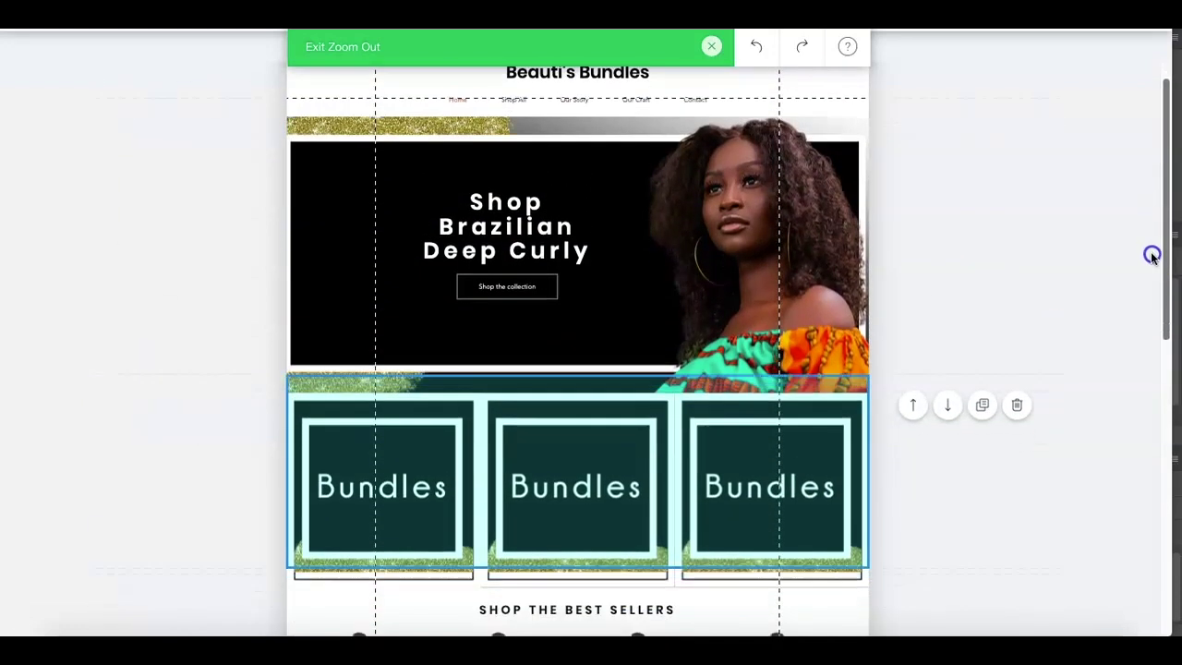
pyautogui.moveTo(1162, 356); pyautogui.dragTo(1154, 129)
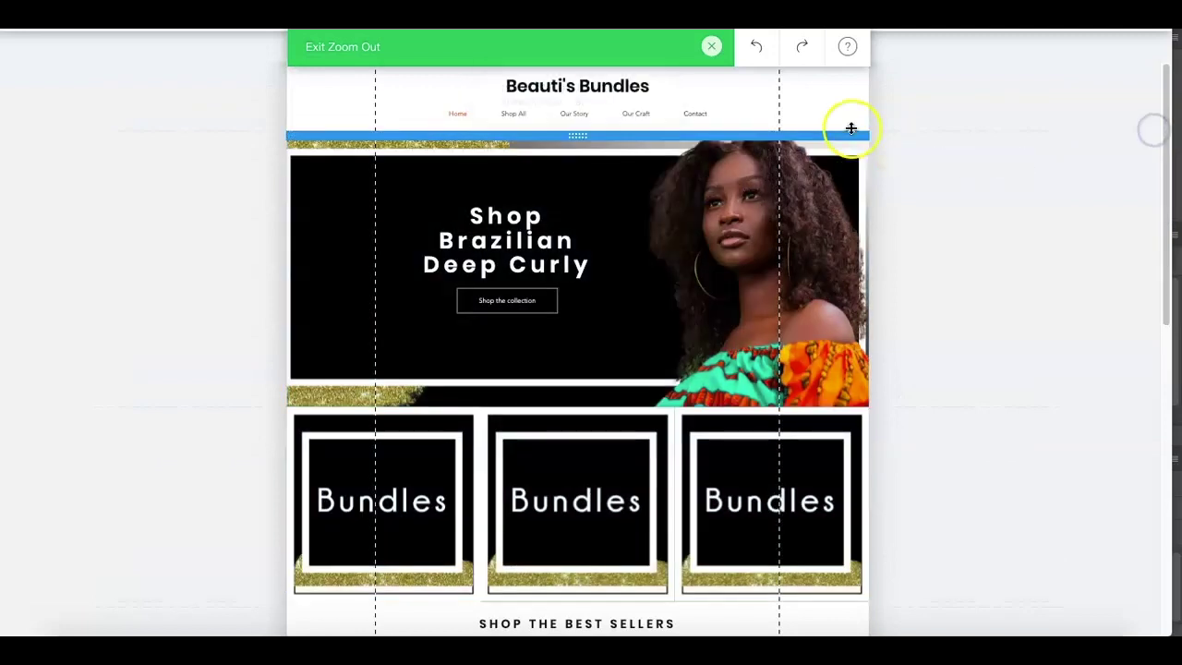
pyautogui.click(709, 46)
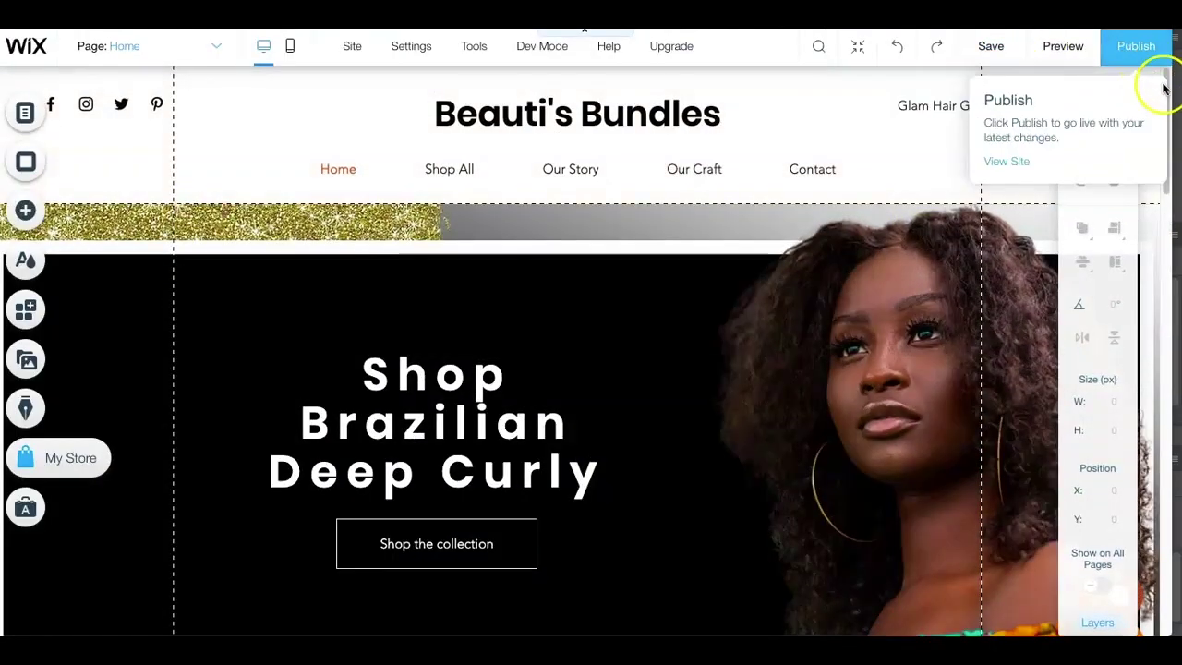
pyautogui.moveTo(1168, 101); pyautogui.dragTo(1135, 111)
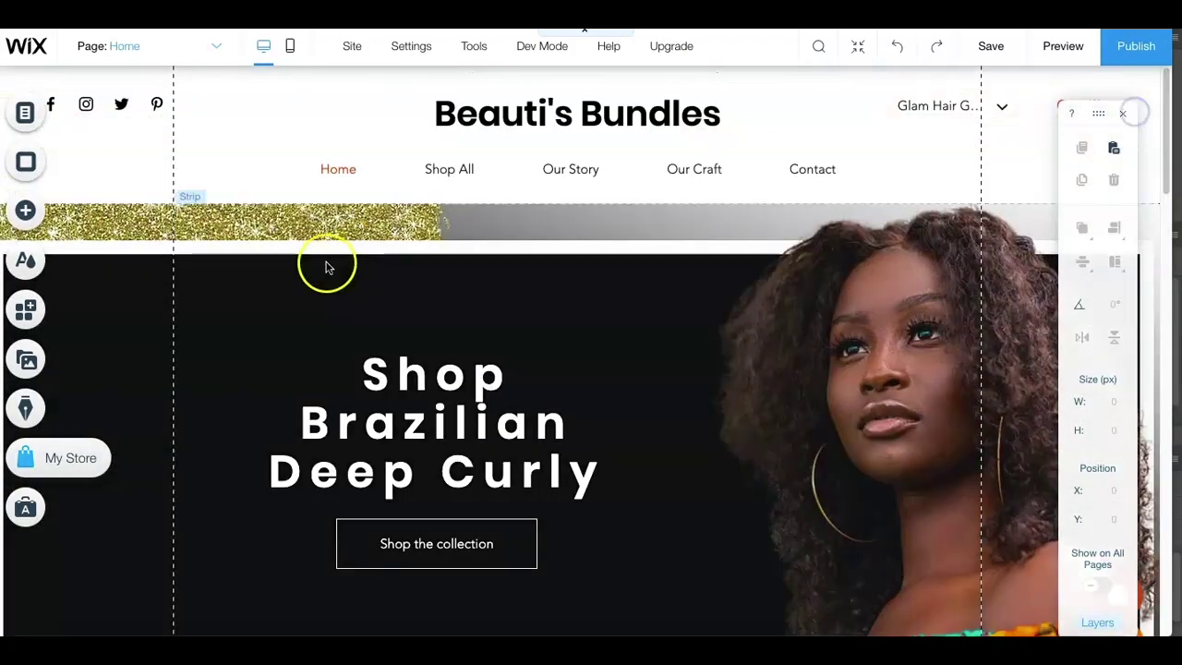
# - Review the site's page lists for Main Pages, Member Signup, Store Pages and Member Pages
pyautogui.click(23, 114)
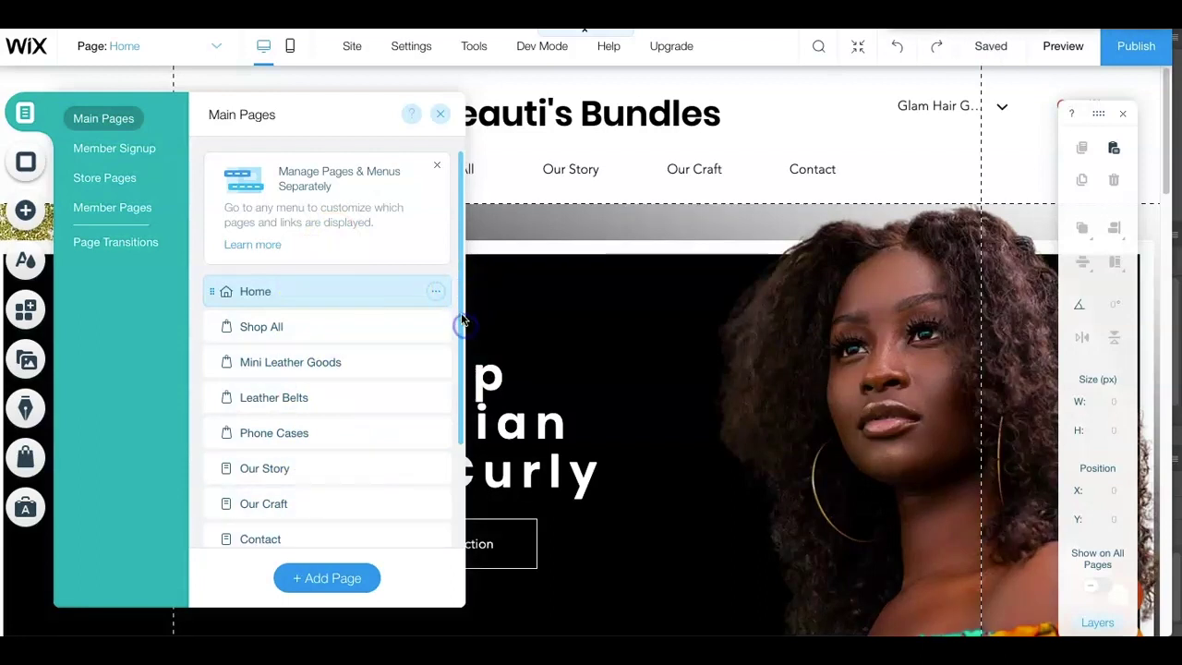
pyautogui.moveTo(462, 321); pyautogui.dragTo(462, 452)
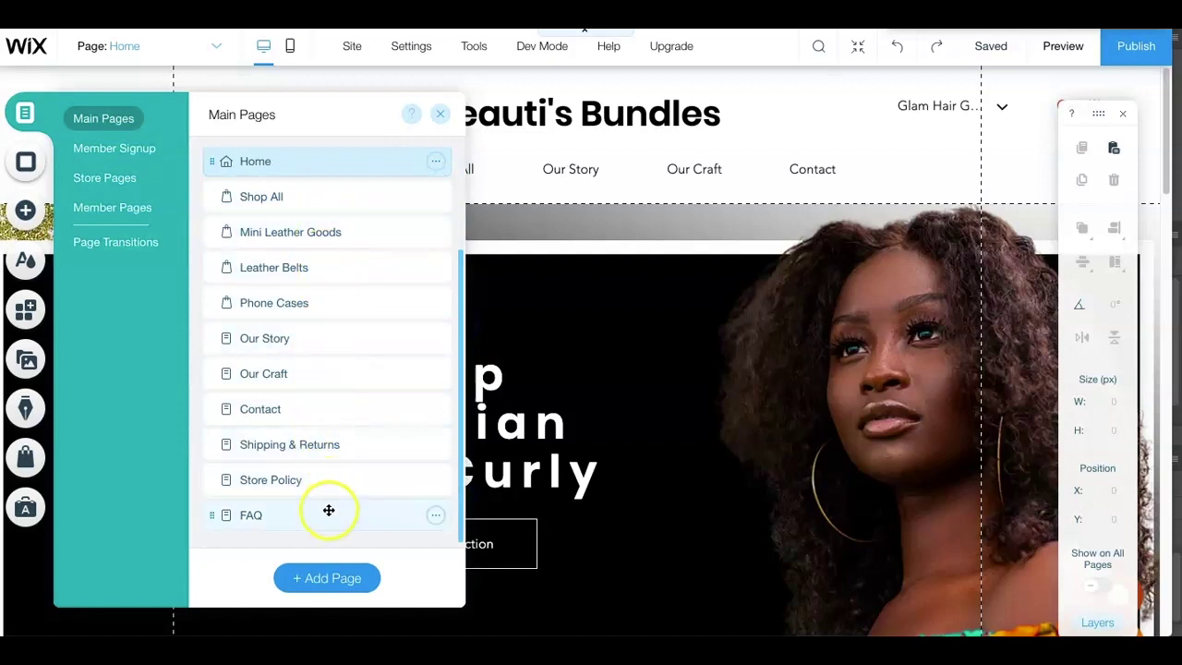
pyautogui.click(123, 150)
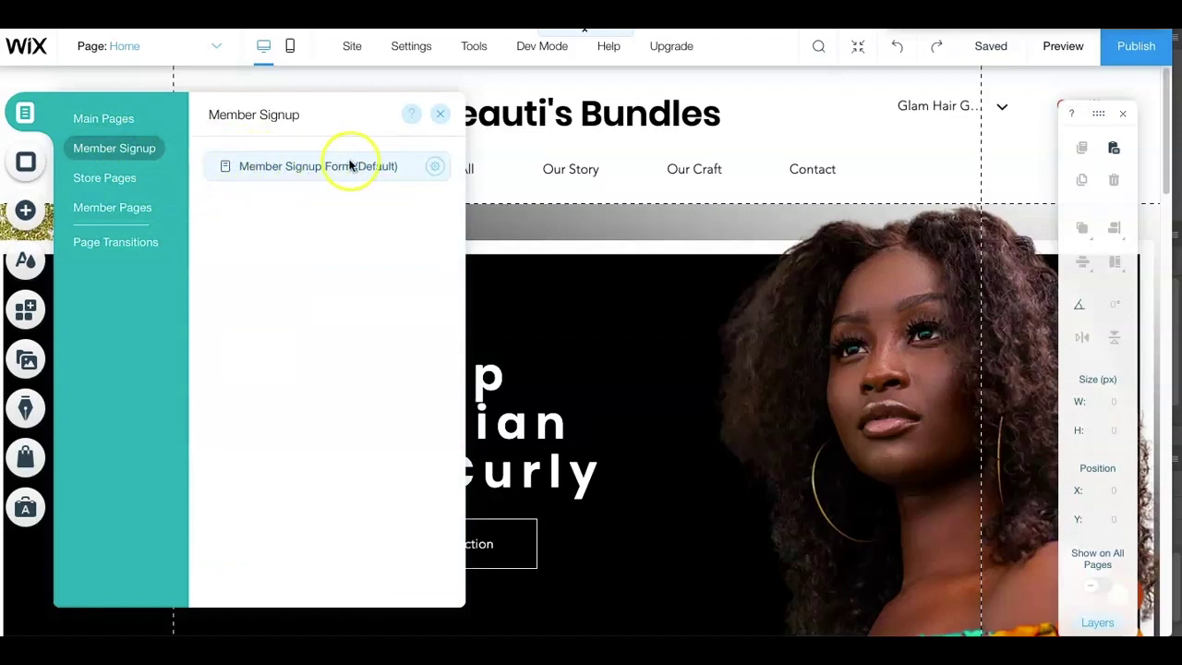
pyautogui.click(115, 181)
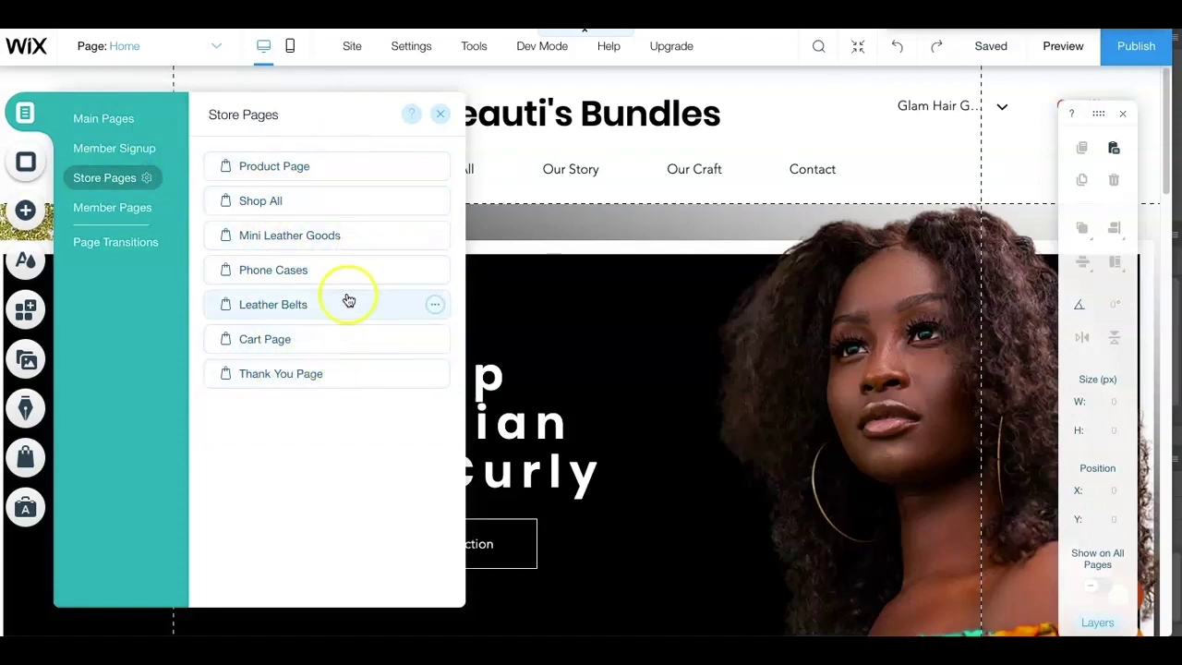
pyautogui.click(119, 210)
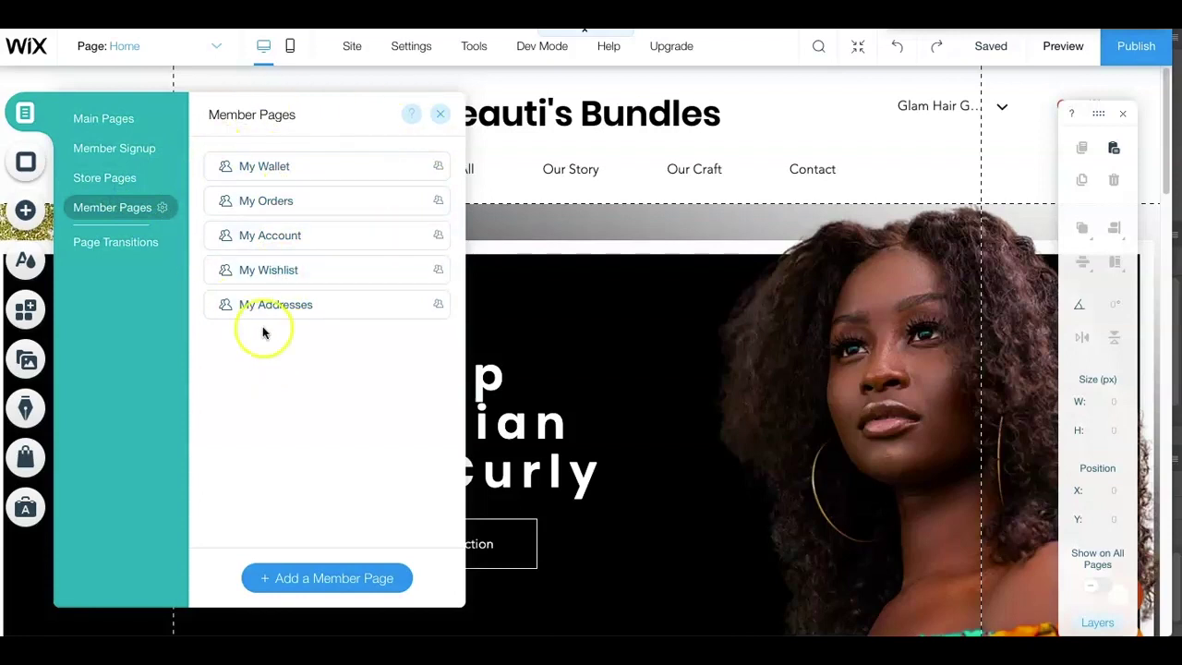
# - Try the Cross Fade page transition and switch the site back to Out-In
pyautogui.click(120, 243)
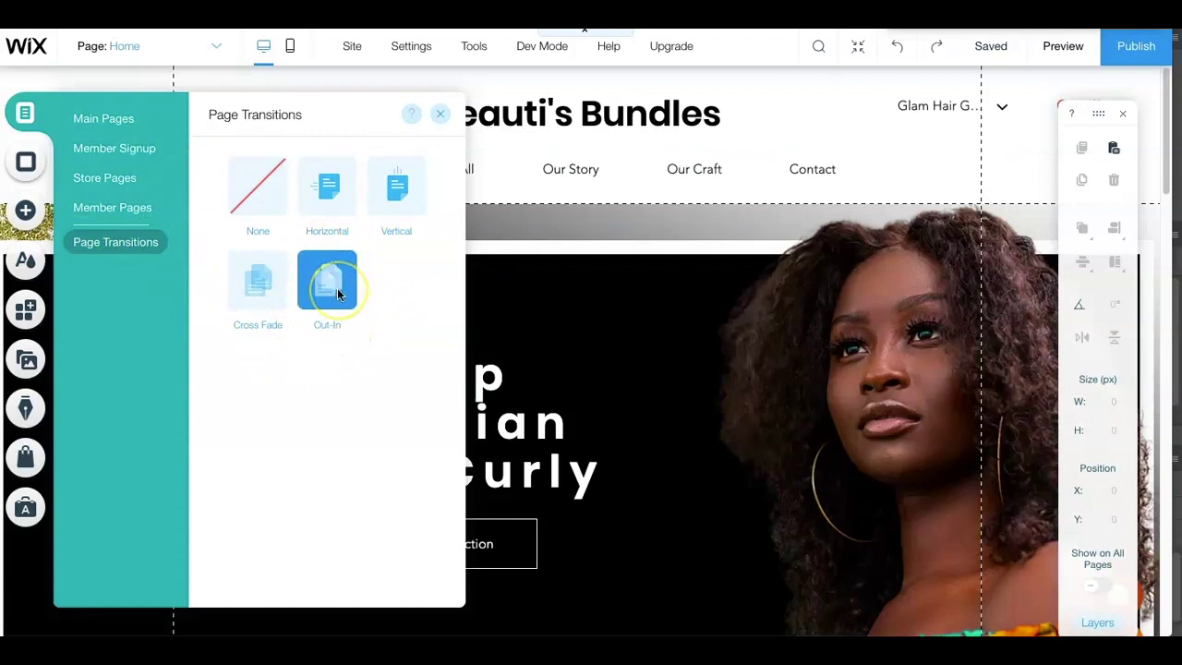
pyautogui.click(248, 313)
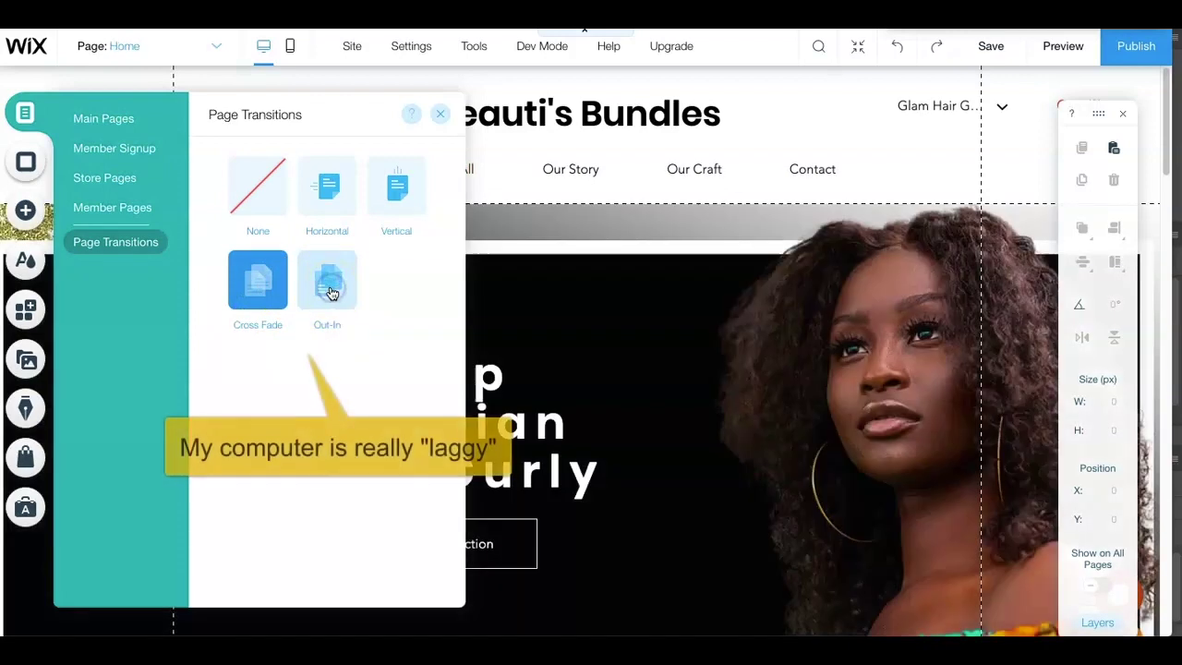
pyautogui.click(331, 290)
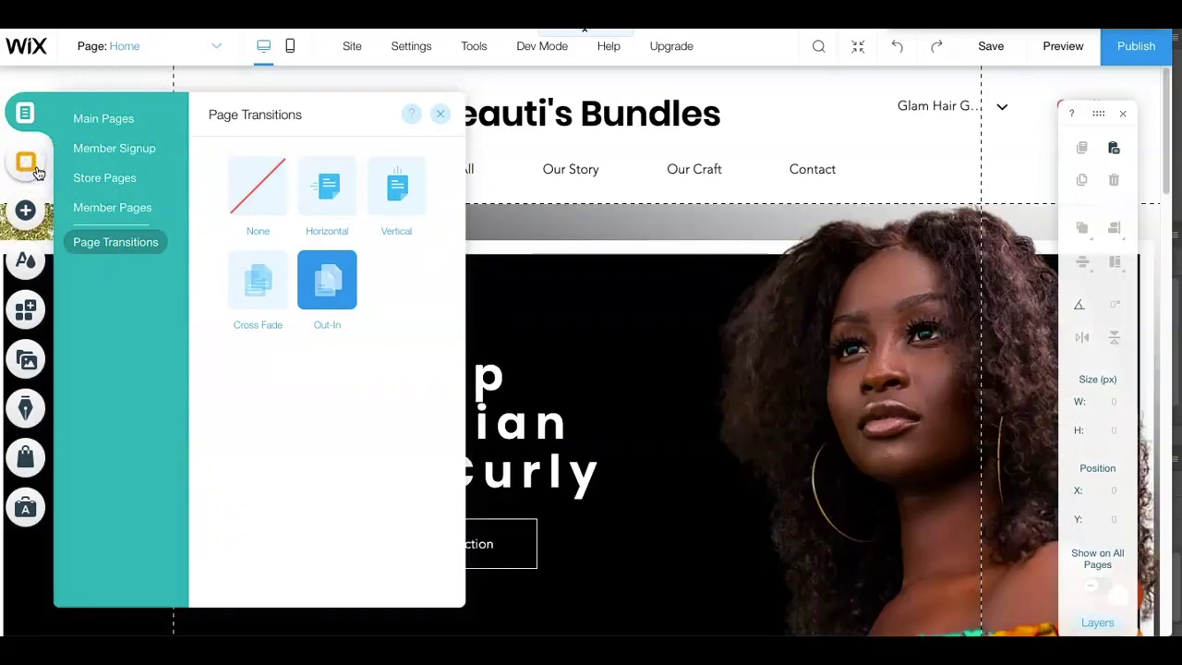
# - Review the home page's background options and select the hero strip below the header
pyautogui.click(37, 172)
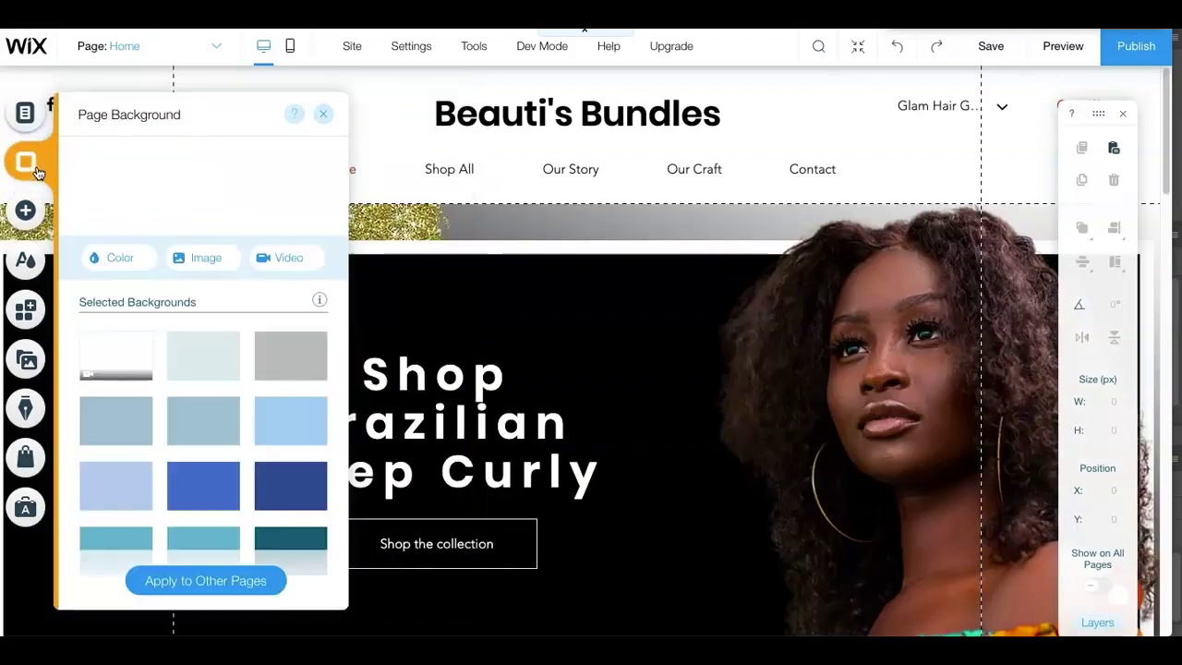
pyautogui.click(323, 113)
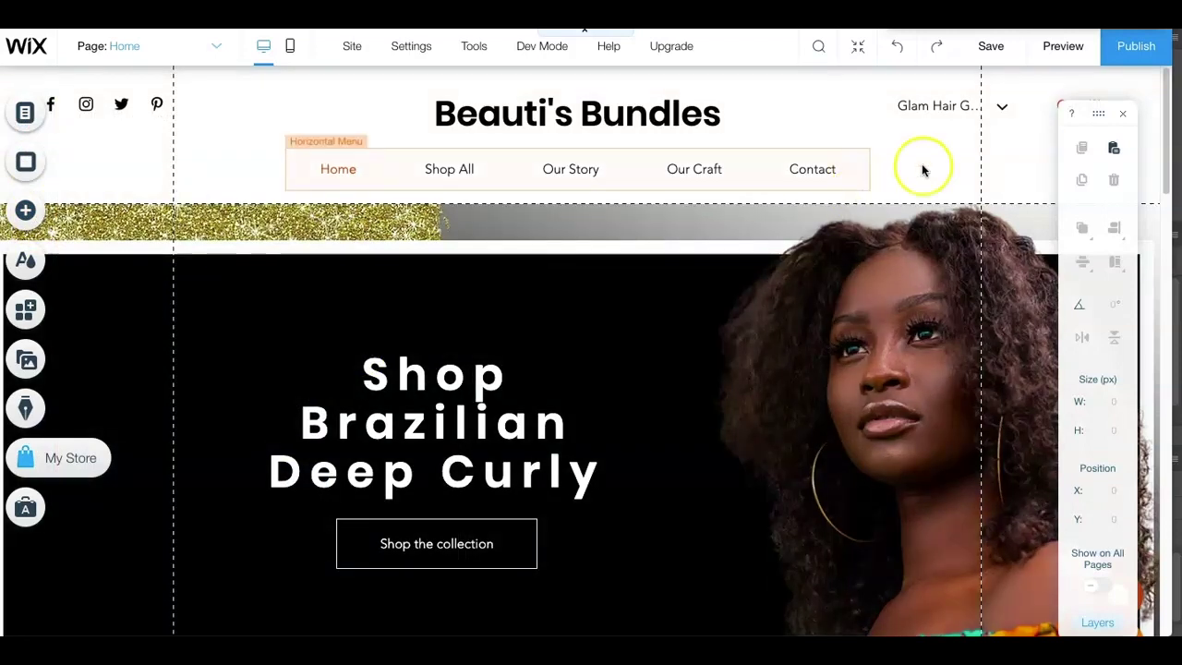
pyautogui.click(337, 222)
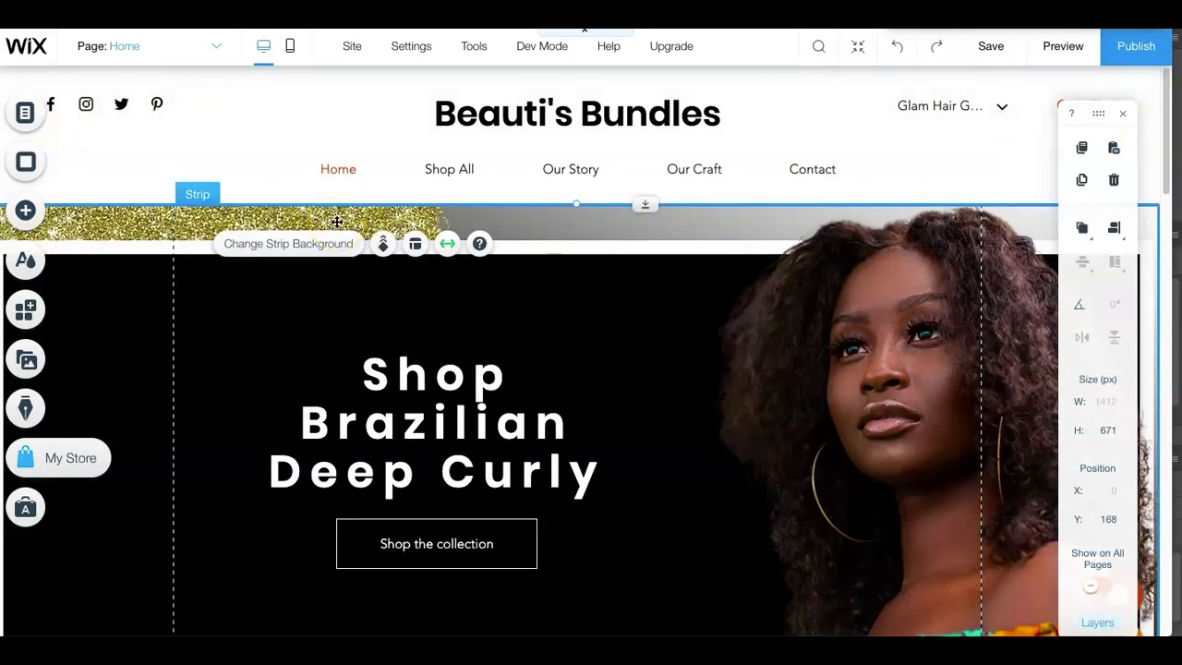
# - Switch the home page to the mobile version for editing
pyautogui.click(290, 52)
pyautogui.click(291, 51)
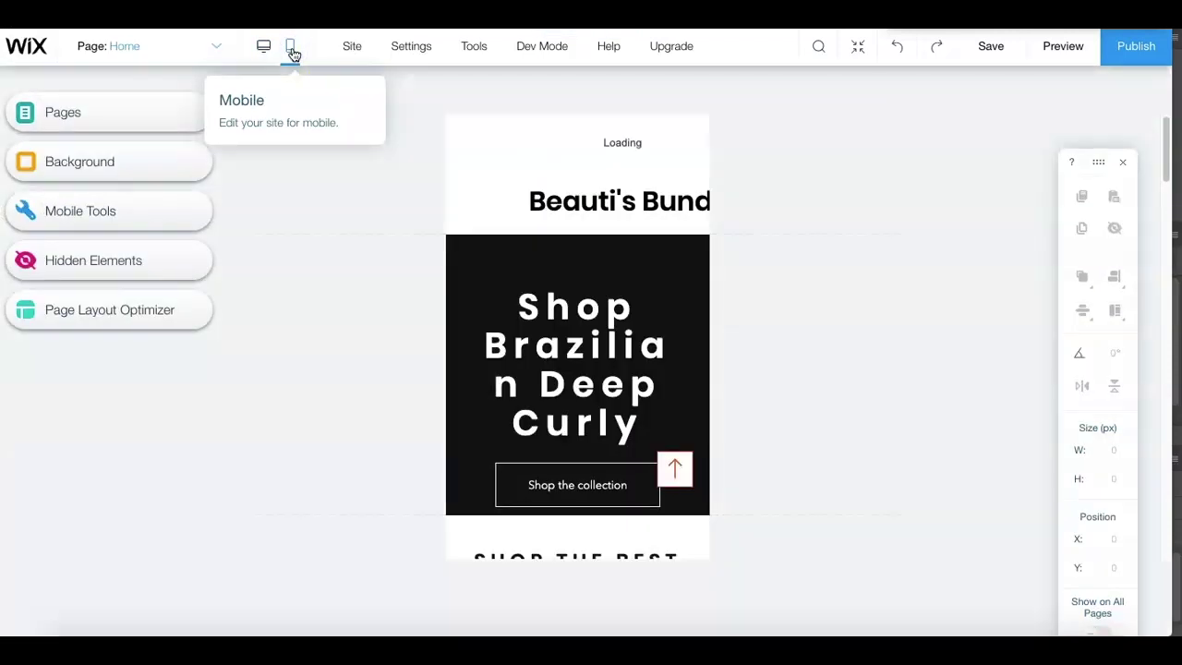
pyautogui.click(562, 409)
pyautogui.click(773, 323)
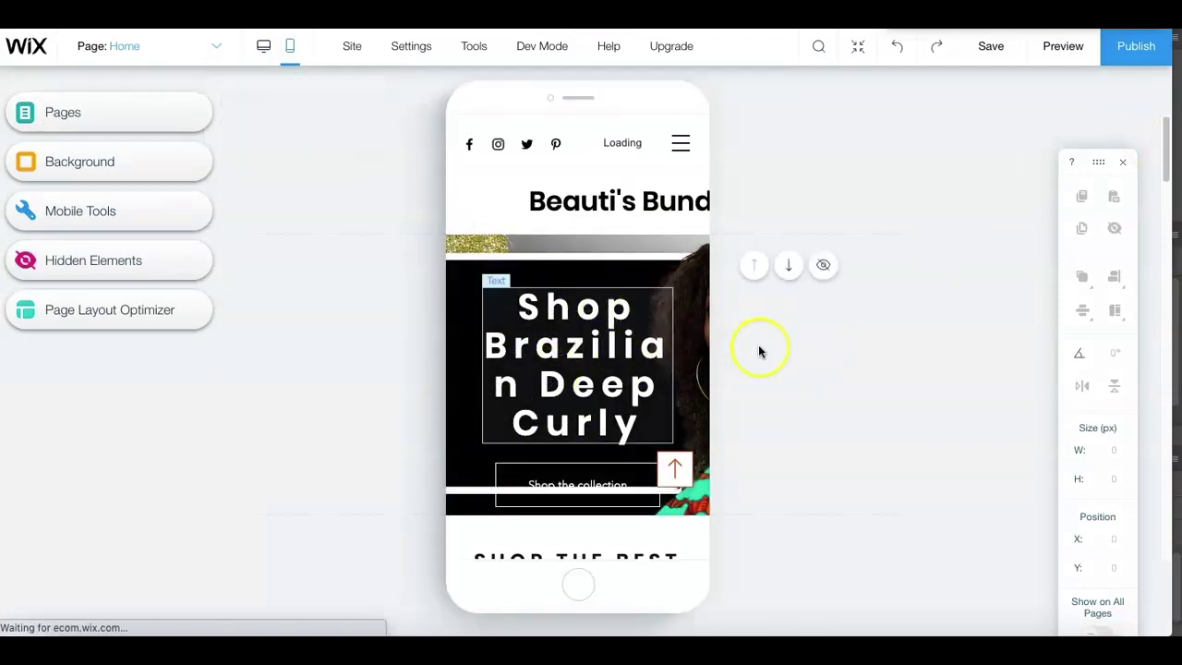
# - Reduce the font size of the mobile "Shop Brazilian Deep Curly" heading until "Deep Curly" fits on one line
pyautogui.click(546, 386)
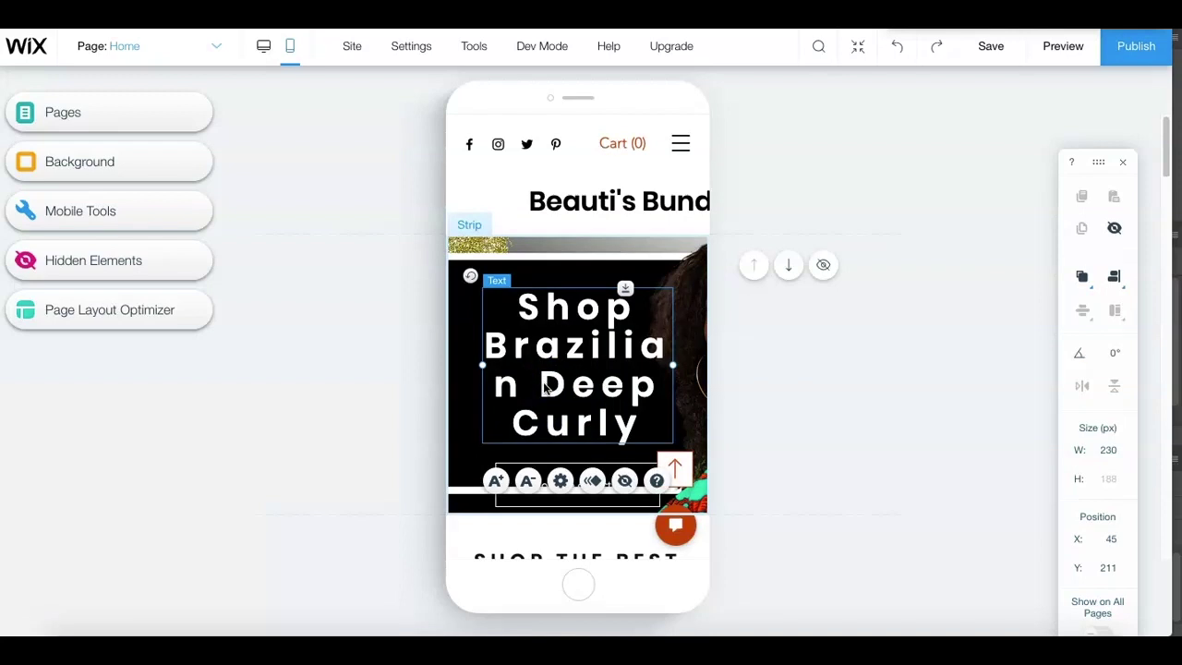
pyautogui.click(529, 482)
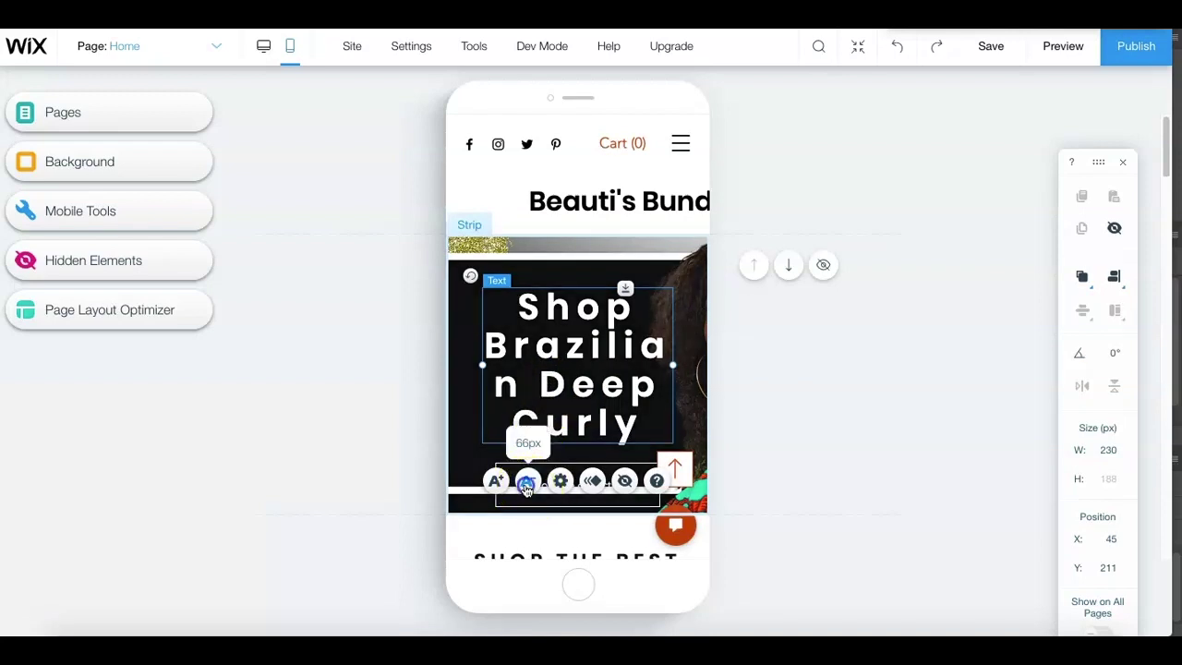
pyautogui.click(527, 483)
pyautogui.click(528, 480)
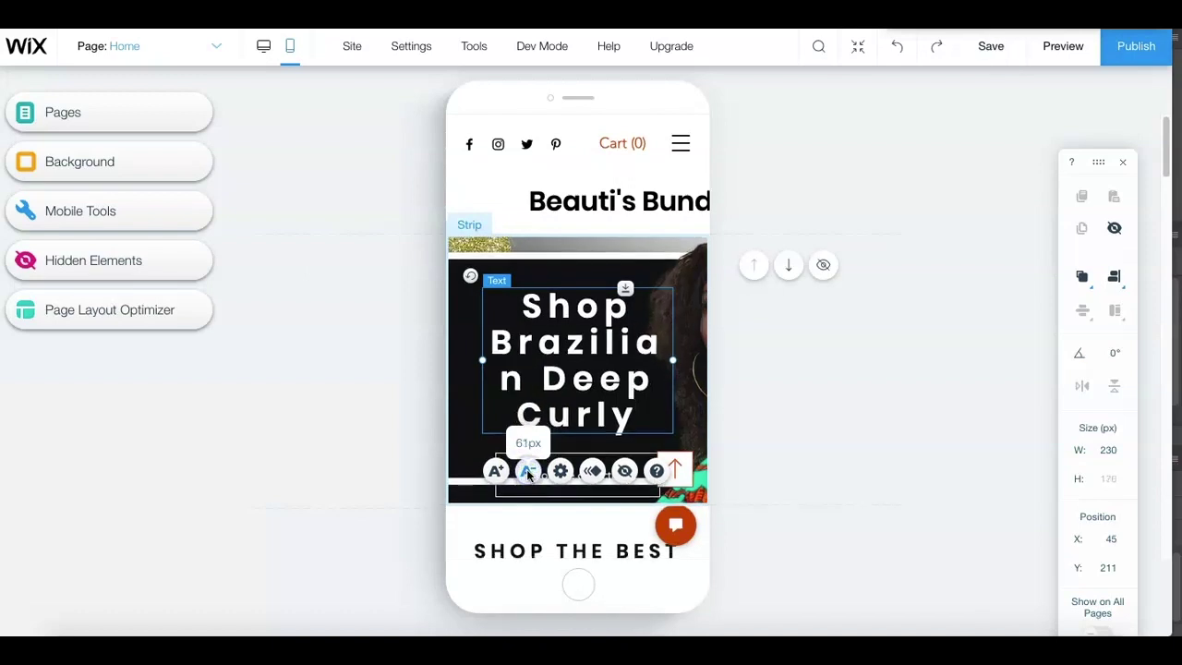
pyautogui.click(527, 473)
pyautogui.click(527, 470)
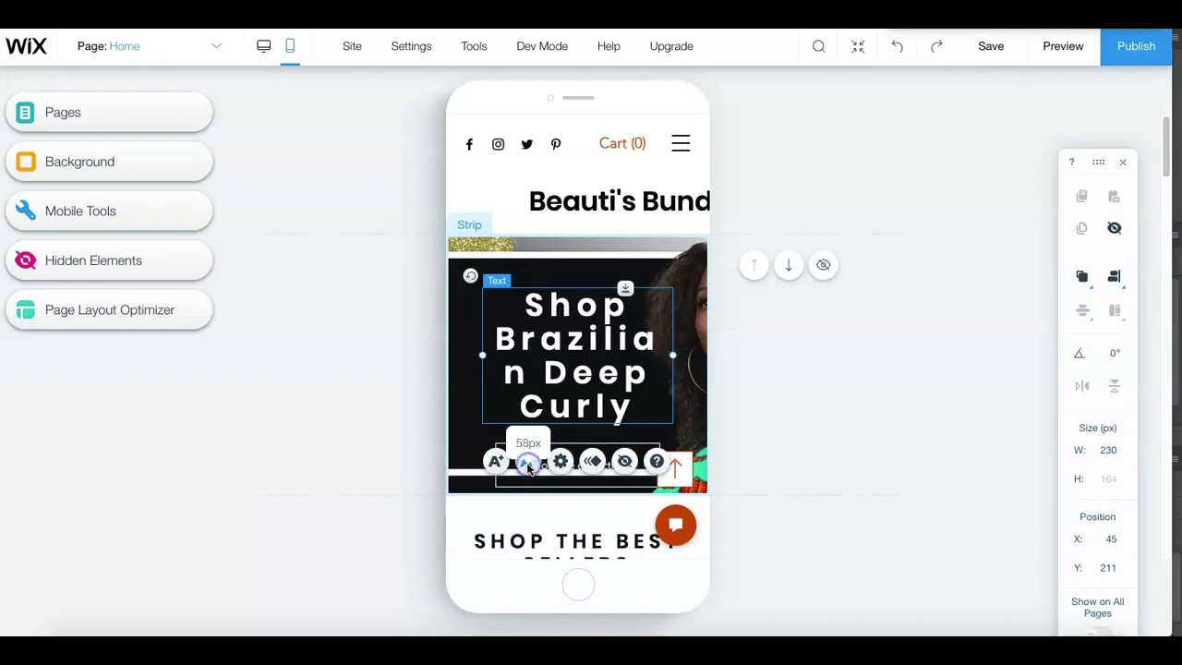
pyautogui.click(529, 467)
pyautogui.click(528, 467)
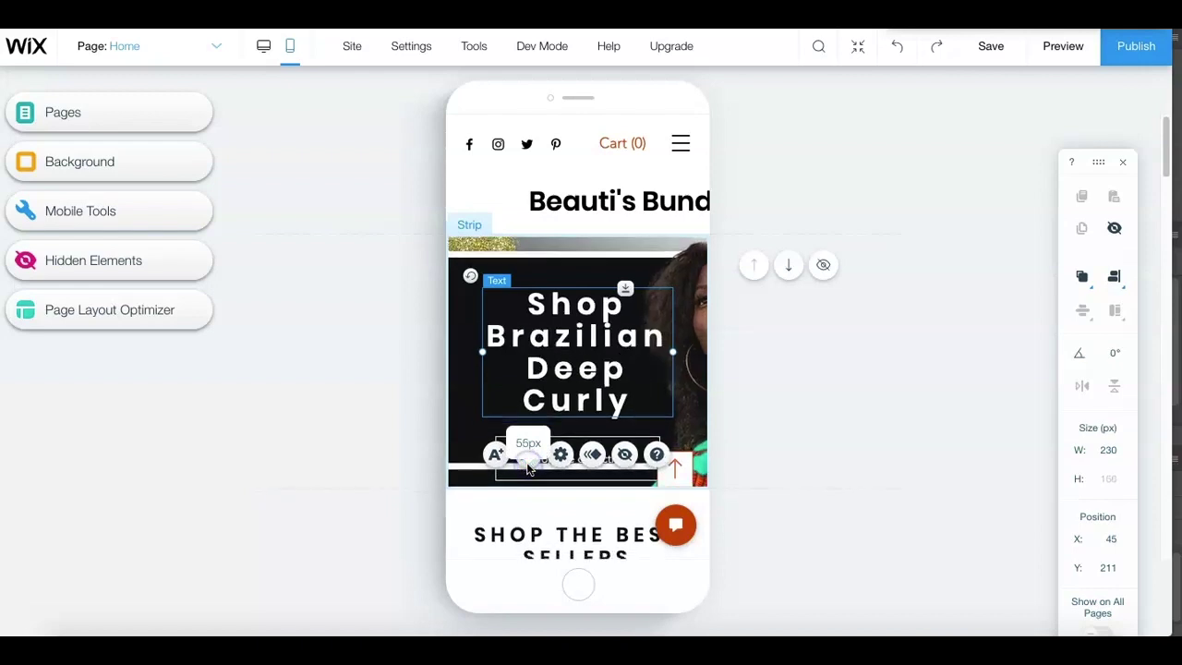
pyautogui.click(528, 469)
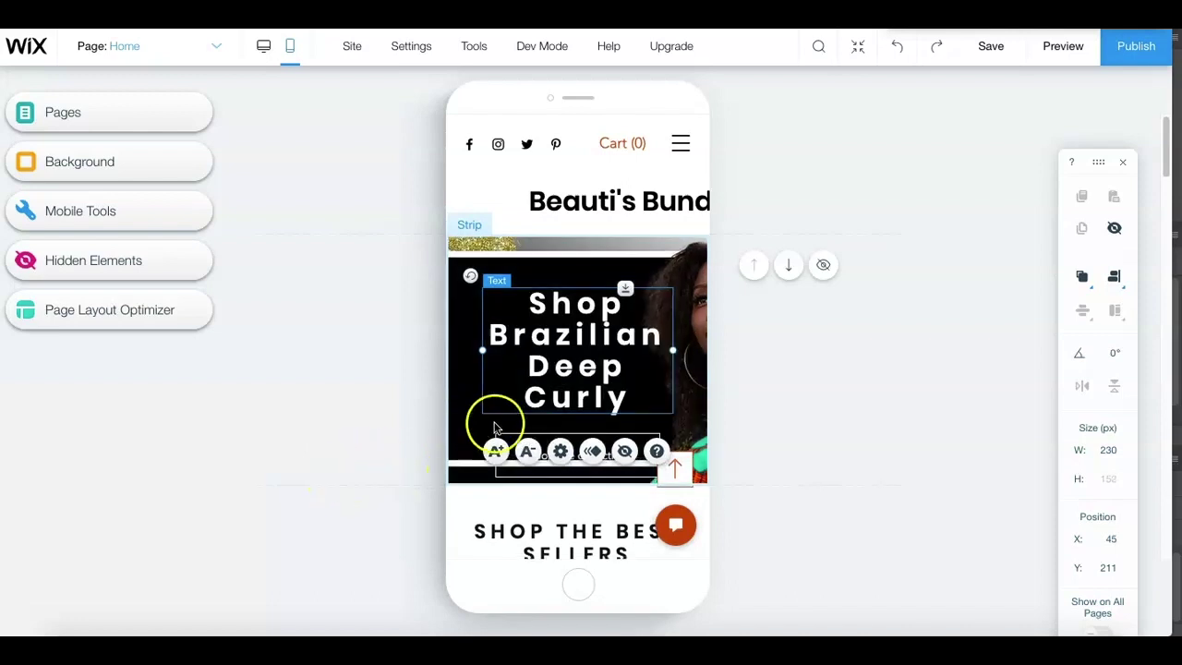
pyautogui.click(529, 451)
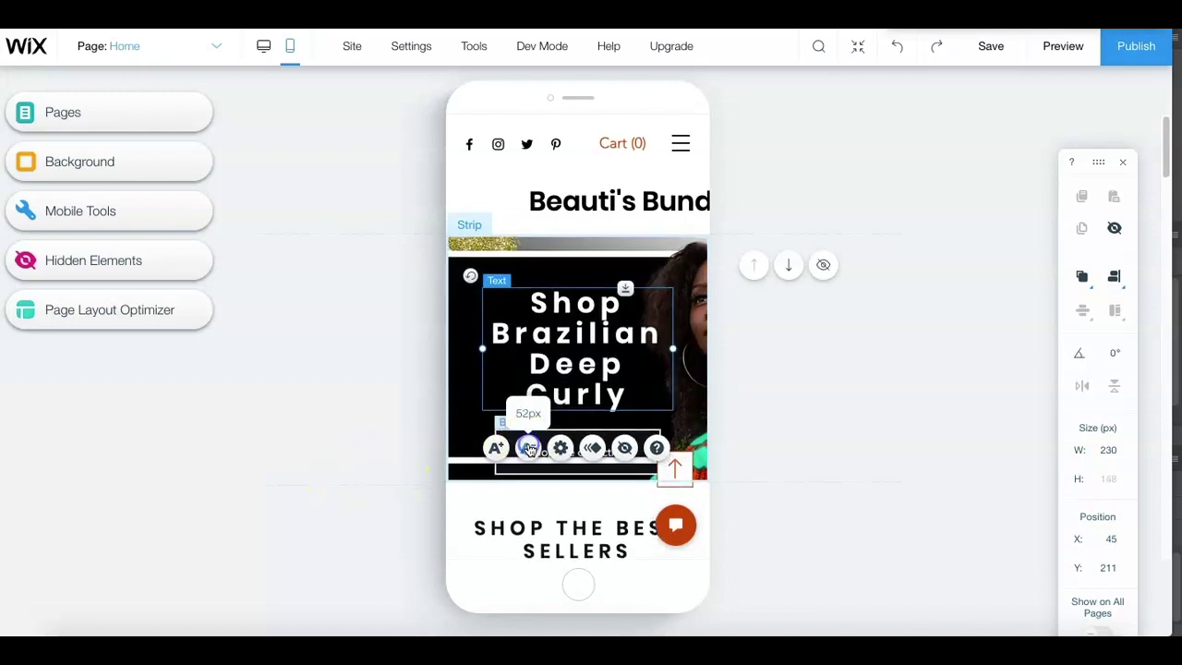
pyautogui.click(530, 448)
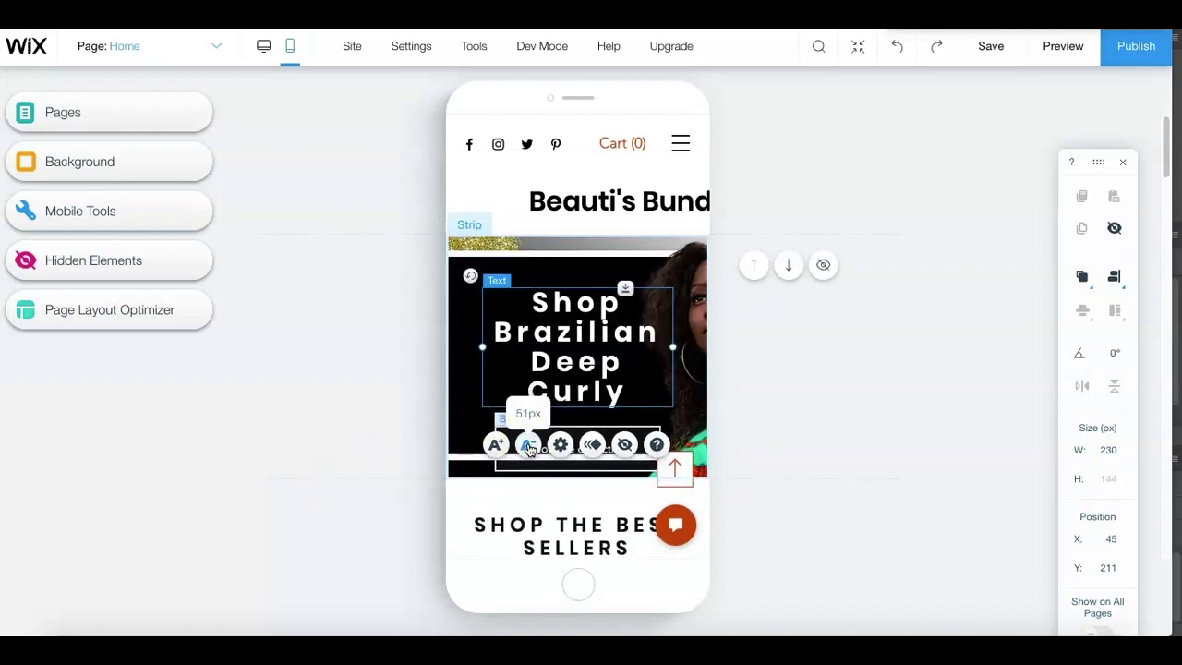
pyautogui.click(528, 445)
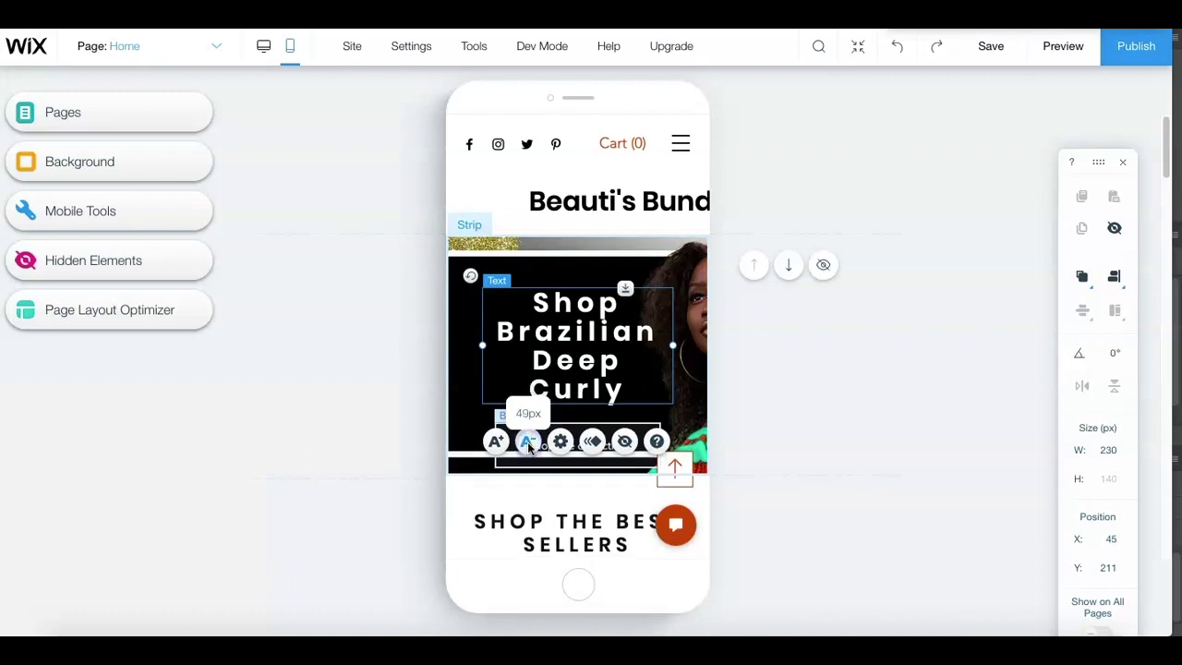
pyautogui.click(528, 445)
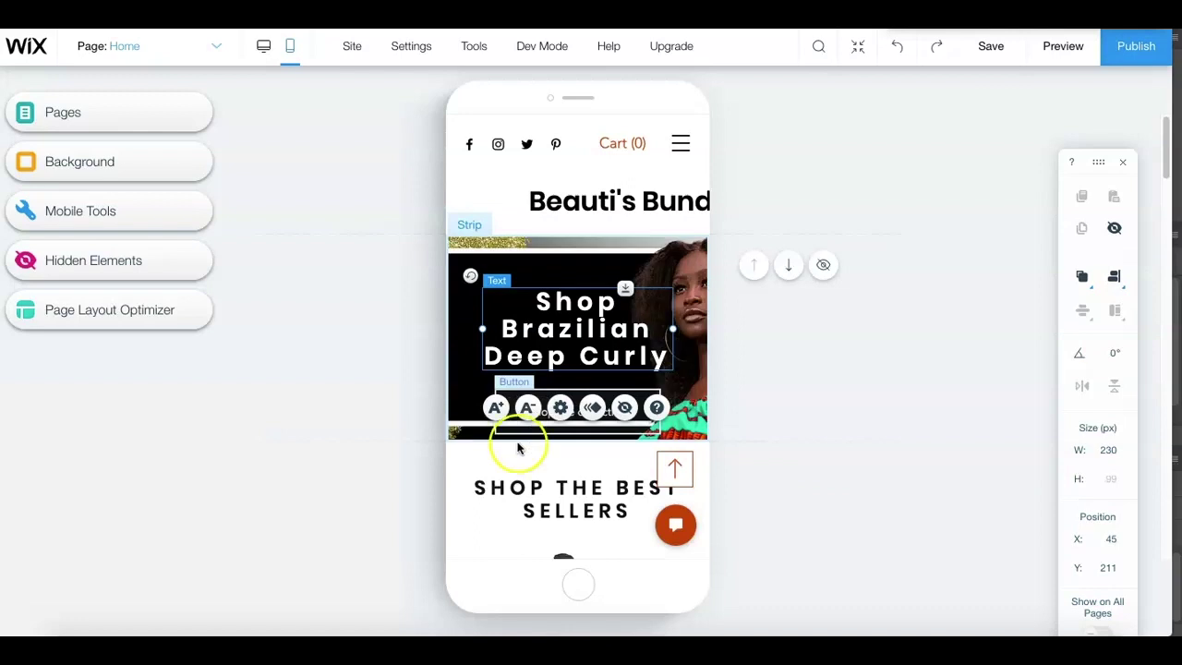
pyautogui.click(372, 446)
# - Shift the mobile banner heading up and left, and place the "Shop the collection" button beneath it at about X 28, Y 307
pyautogui.click(575, 298)
pyautogui.moveTo(560, 314)
pyautogui.mouseDown()
pyautogui.moveTo(538, 306)
pyautogui.moveTo(561, 302)
pyautogui.moveTo(542, 324)
pyautogui.mouseUp()
pyautogui.click(581, 420)
pyautogui.moveTo(580, 420); pyautogui.dragTo(551, 399)
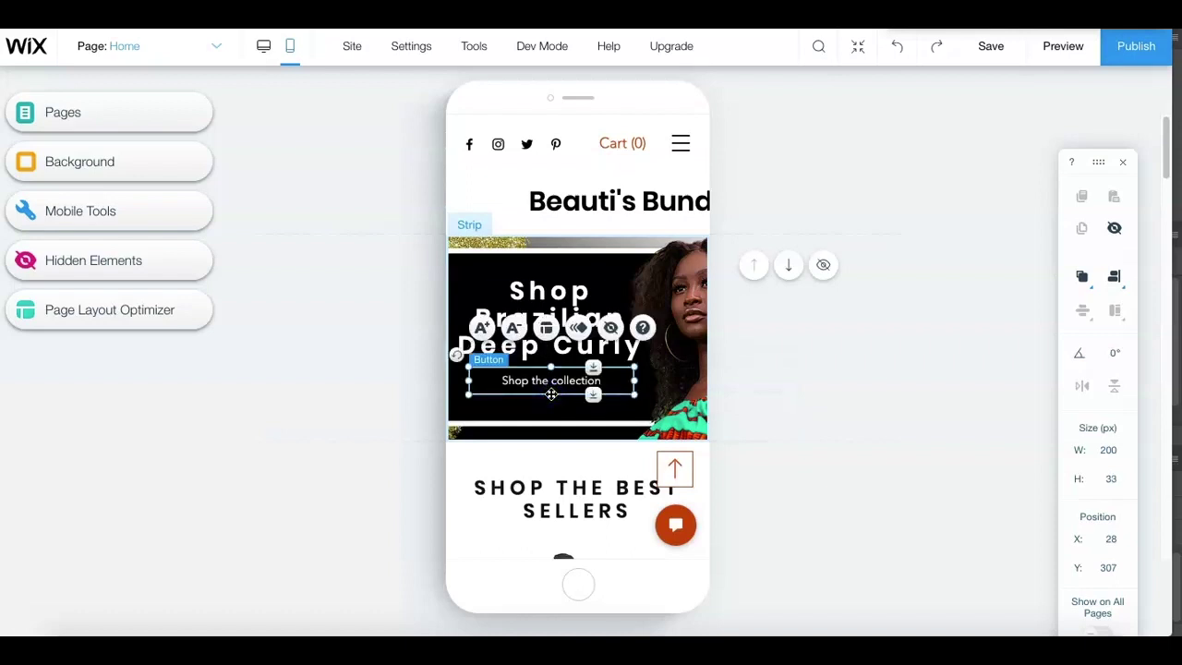
pyautogui.click(541, 374)
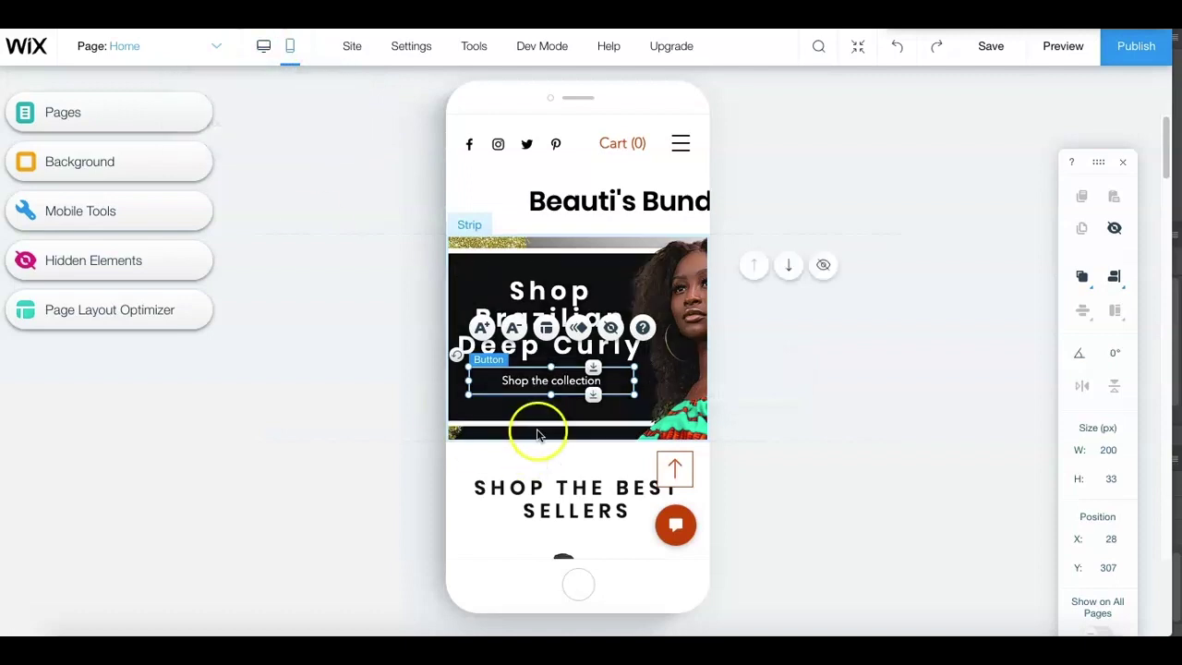
pyautogui.click(360, 451)
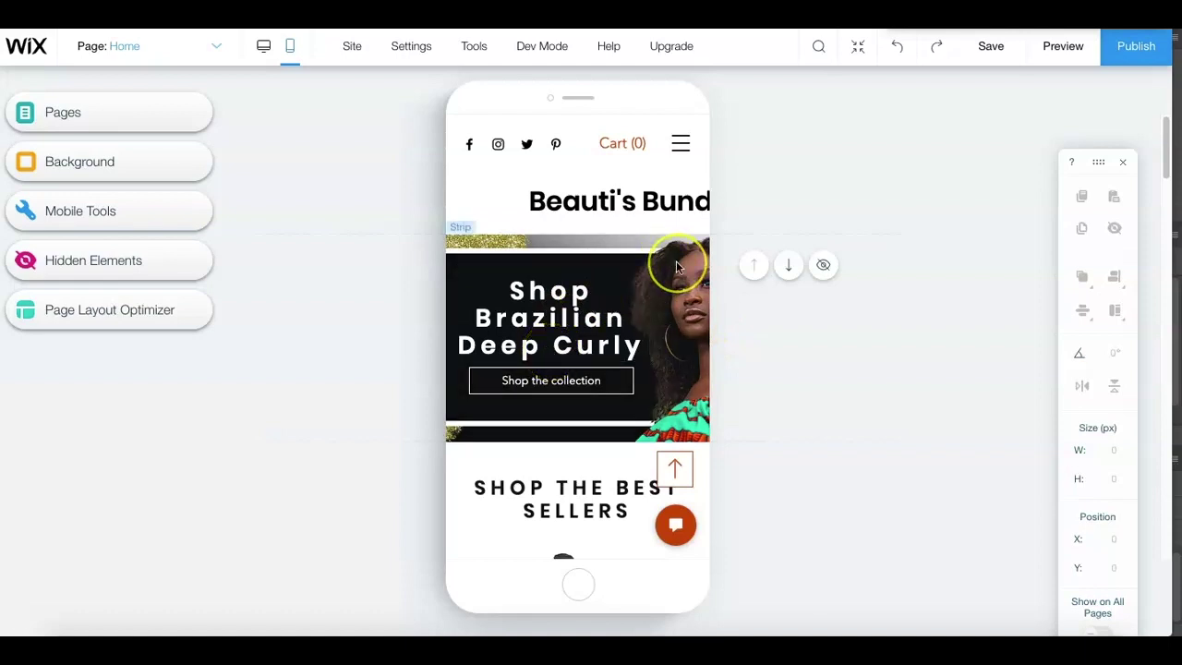
pyautogui.click(545, 322)
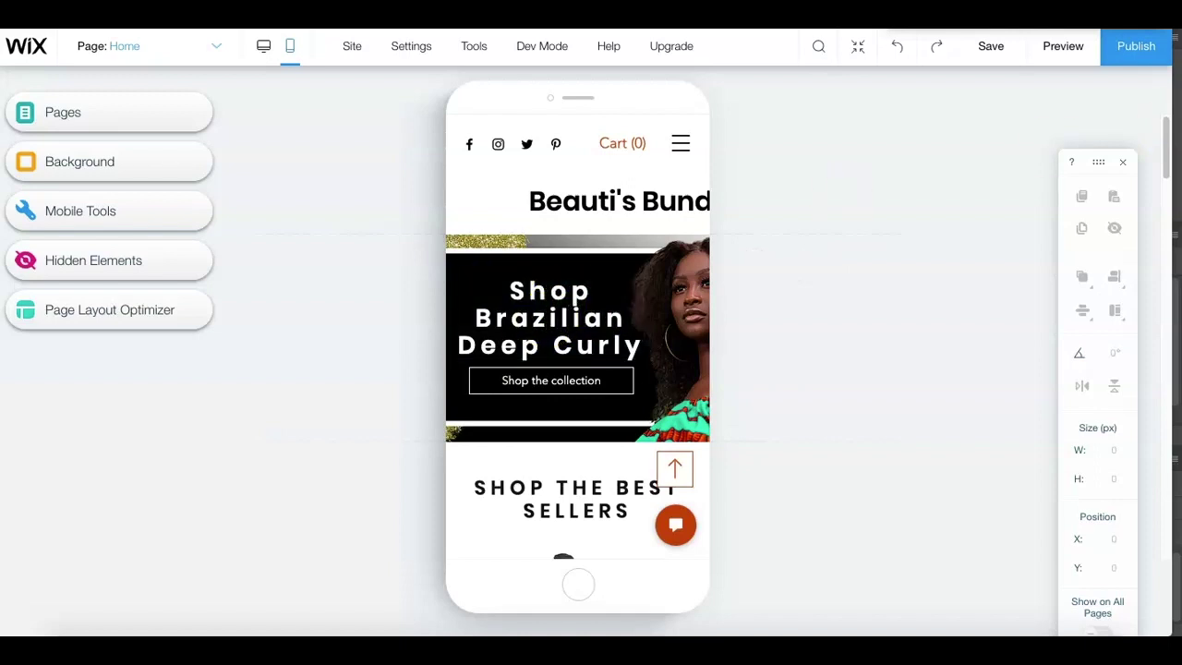
# - Hide the empty Slider Gallery below the Product 5 listing in the mobile view and check the hidden elements list
pyautogui.moveTo(1167, 141); pyautogui.dragTo(1160, 236)
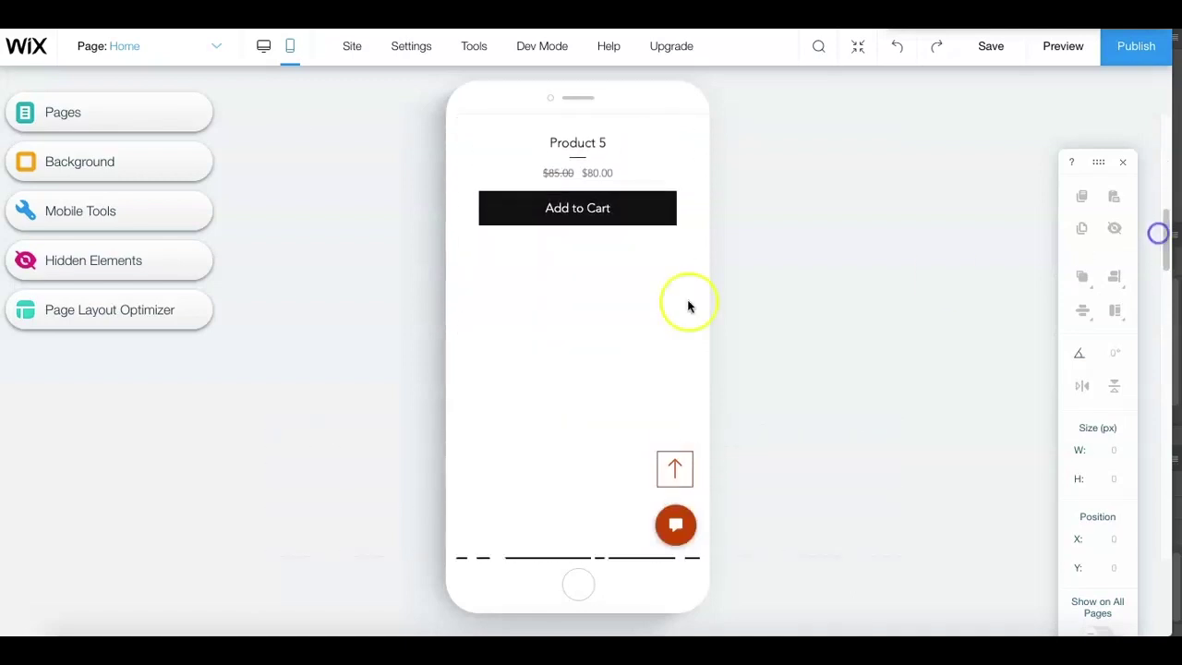
pyautogui.click(625, 314)
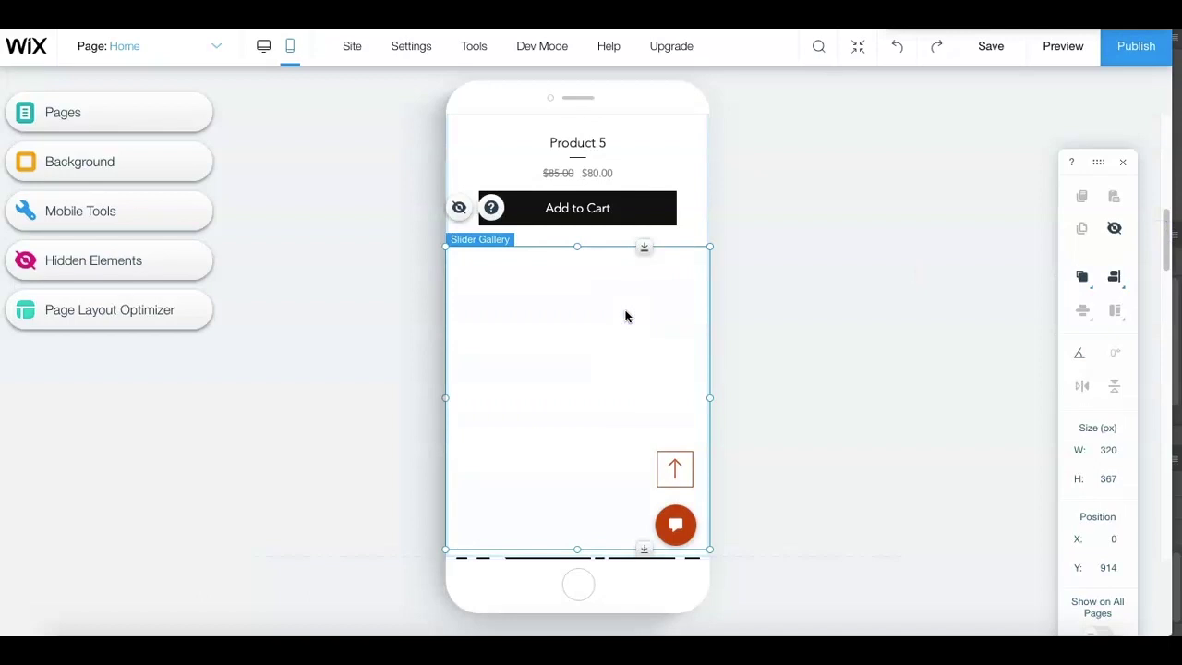
pyautogui.moveTo(627, 296); pyautogui.dragTo(627, 294)
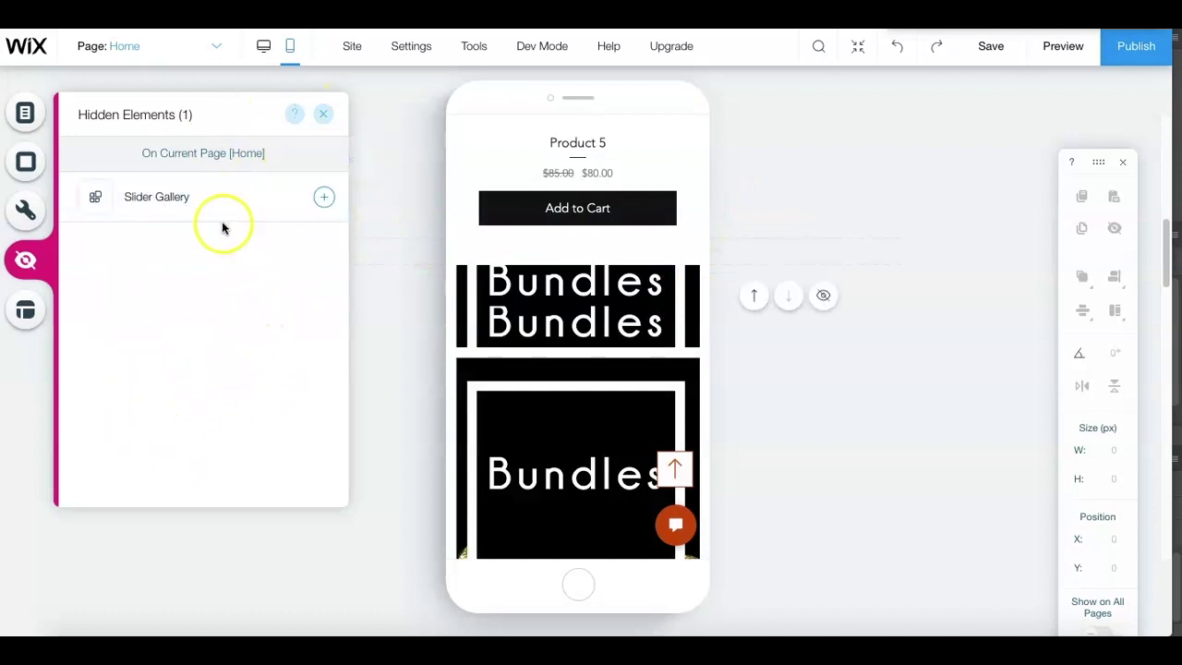
pyautogui.click(323, 116)
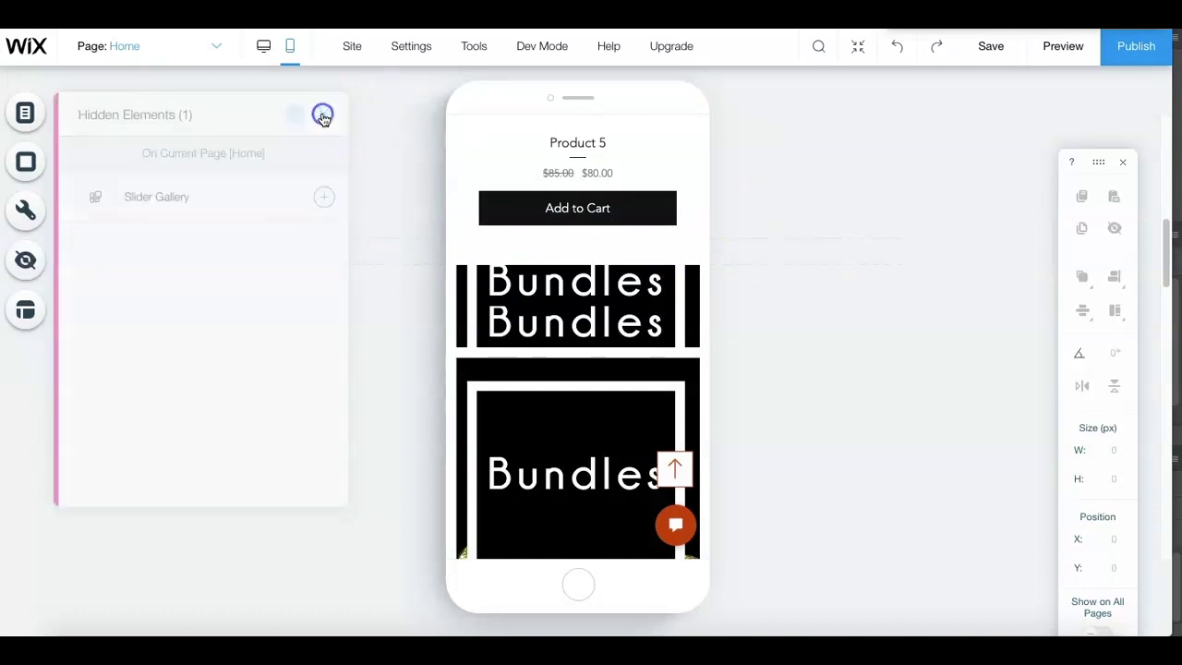
# - Move the Bundles strip up one position in the mobile layout, above Shop the Best Sellers
pyautogui.moveTo(1166, 242); pyautogui.dragTo(1100, 222)
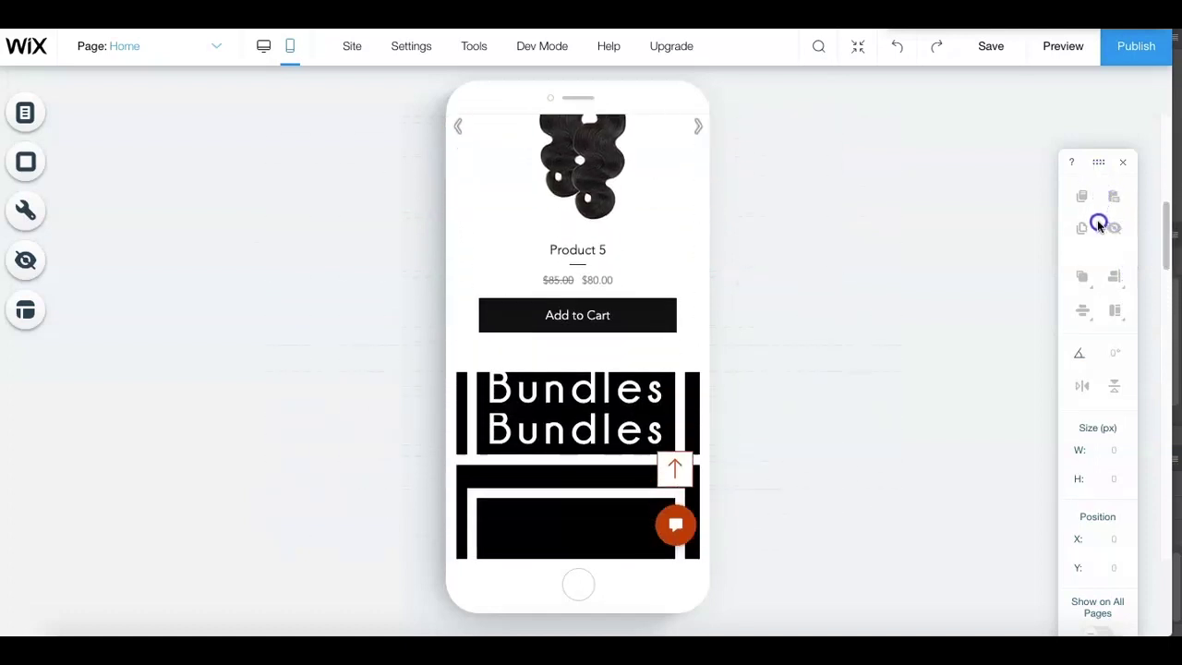
pyautogui.click(665, 411)
pyautogui.moveTo(546, 525); pyautogui.dragTo(612, 487)
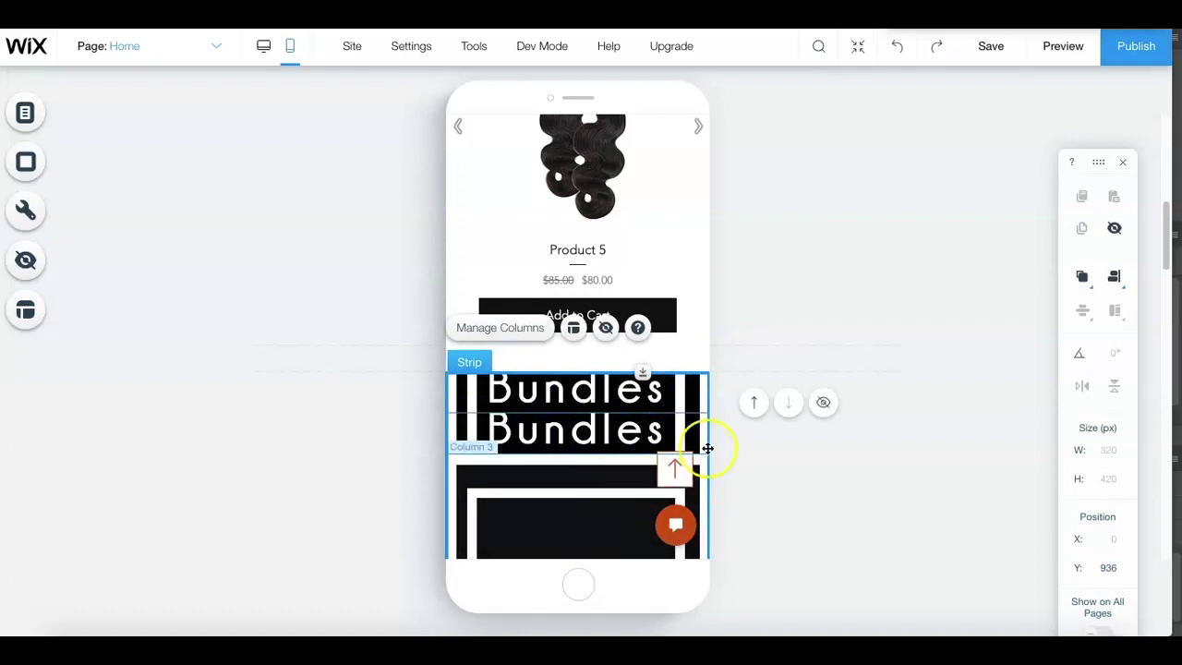
pyautogui.click(754, 402)
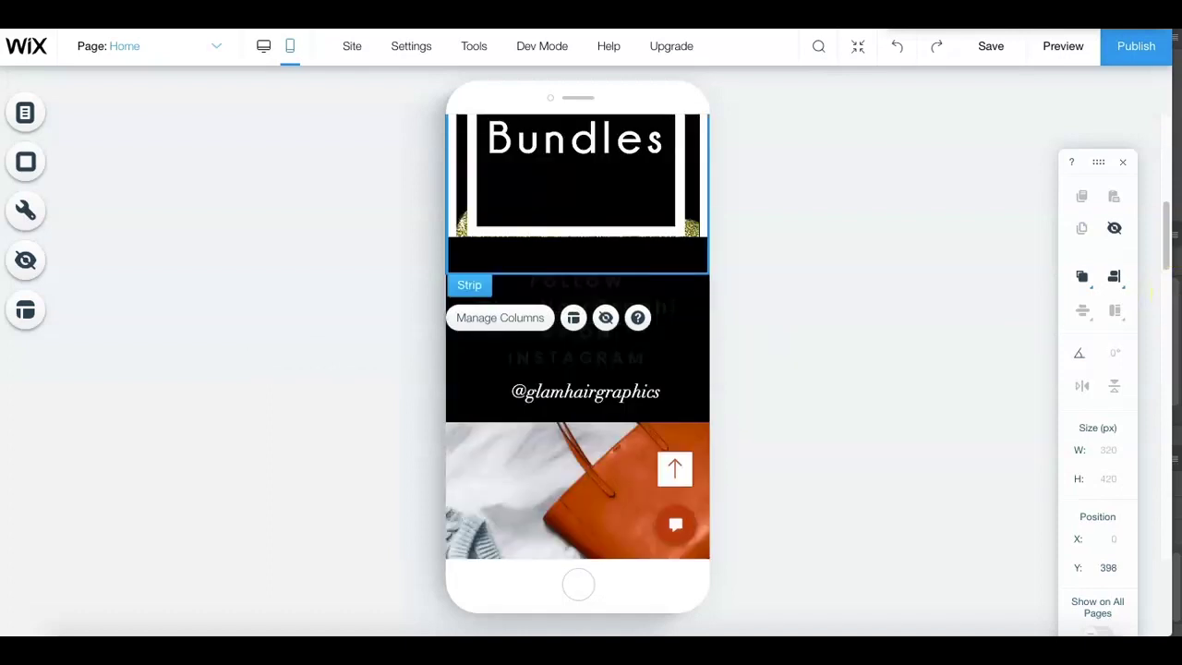
# - Try Shop the Best Sellers above the Bundles strip, and return the Bundles strip to the higher position
pyautogui.moveTo(1169, 231); pyautogui.dragTo(1154, 323)
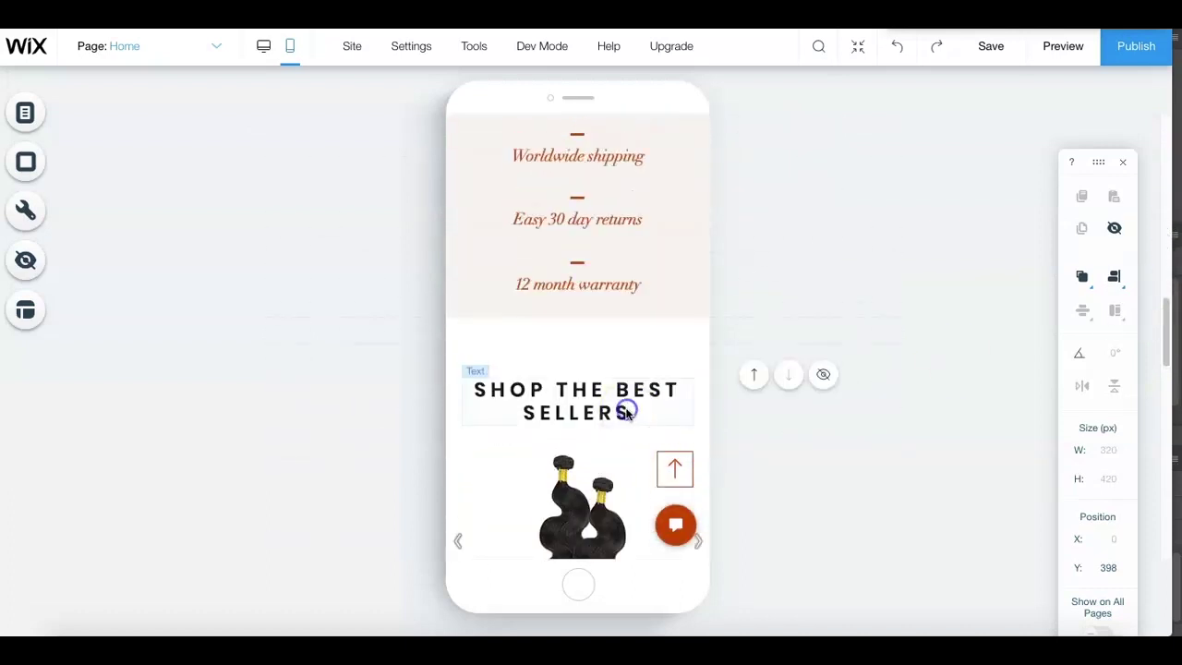
pyautogui.click(627, 413)
pyautogui.click(753, 374)
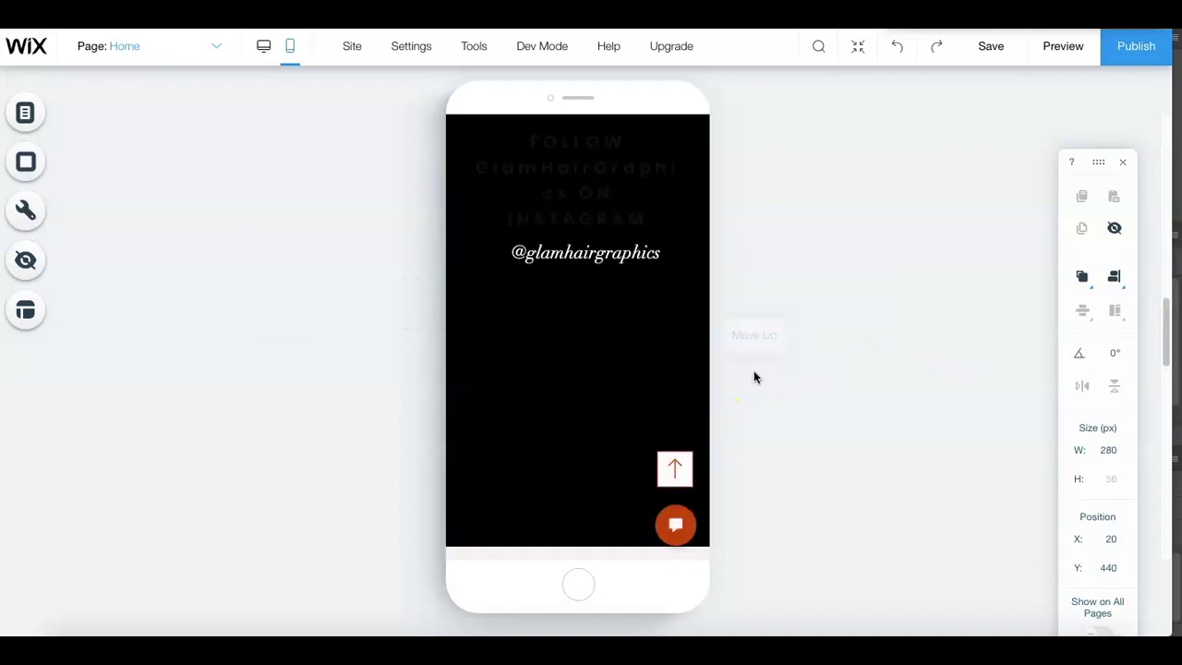
pyautogui.moveTo(1168, 329); pyautogui.dragTo(1154, 228)
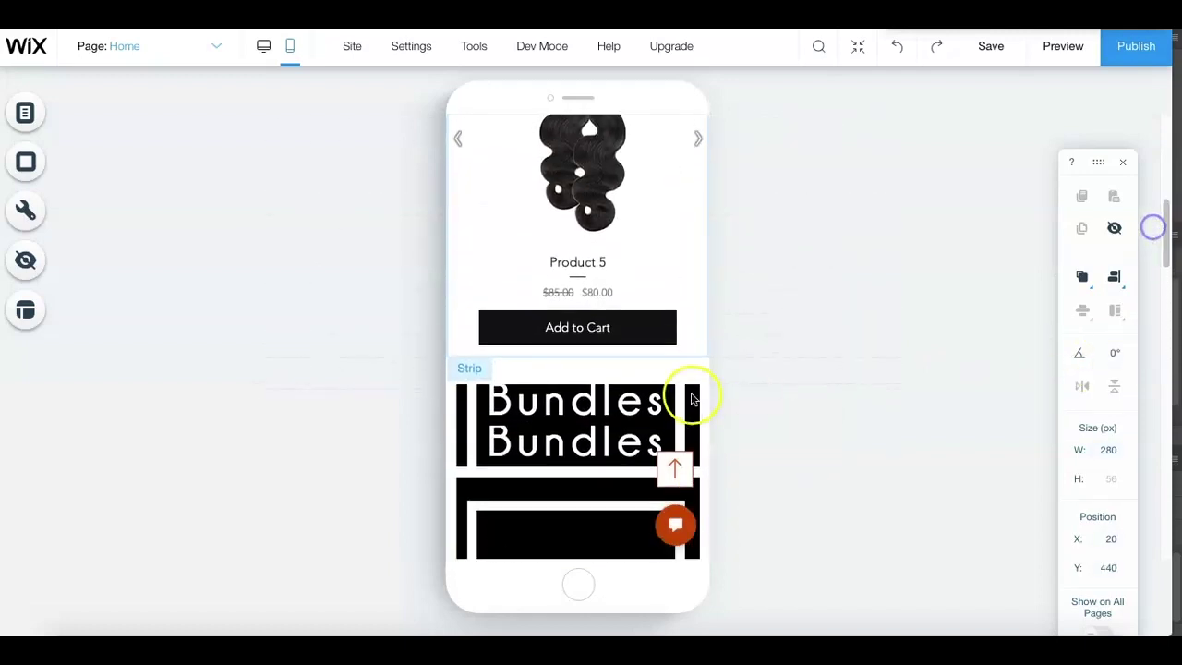
pyautogui.click(646, 395)
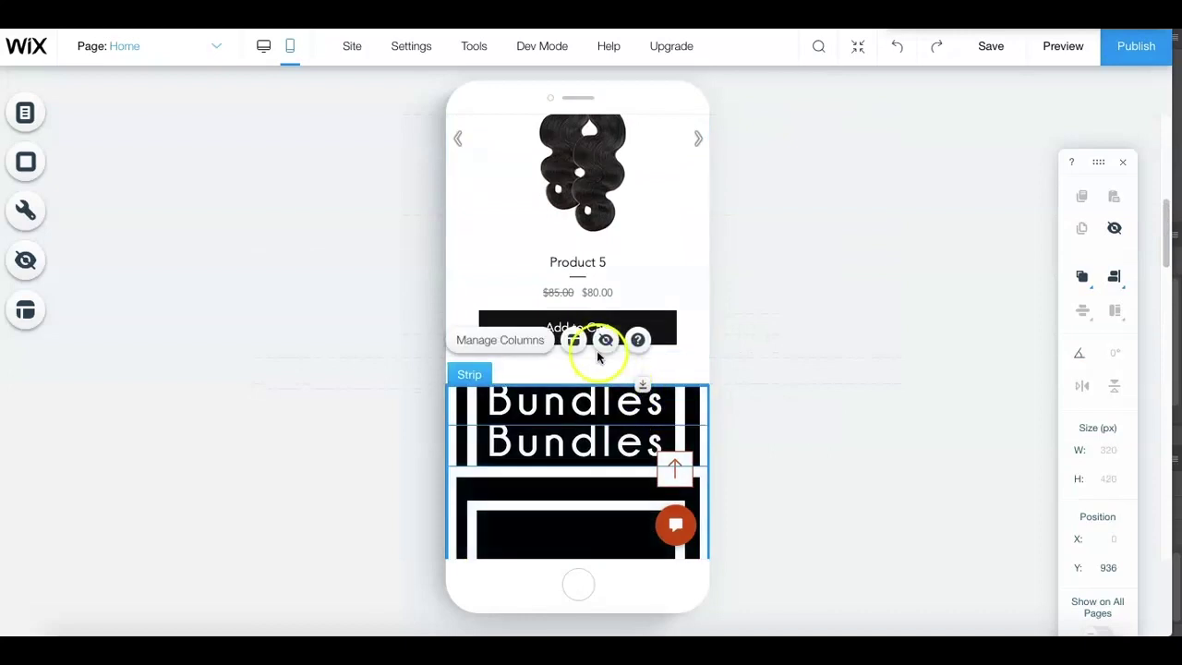
pyautogui.click(747, 415)
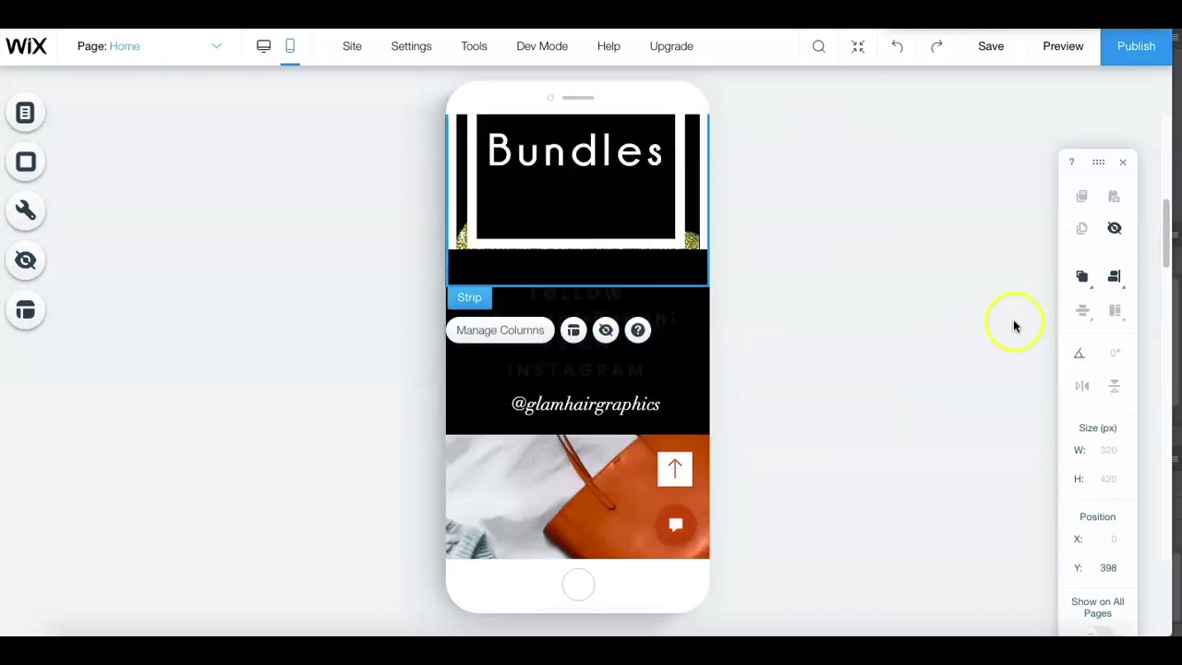
# - Stretch the first column of the mobile Bundles strip to a height of about 319 px, showing its full image
pyautogui.moveTo(1175, 231); pyautogui.dragTo(1151, 182)
pyautogui.moveTo(580, 237)
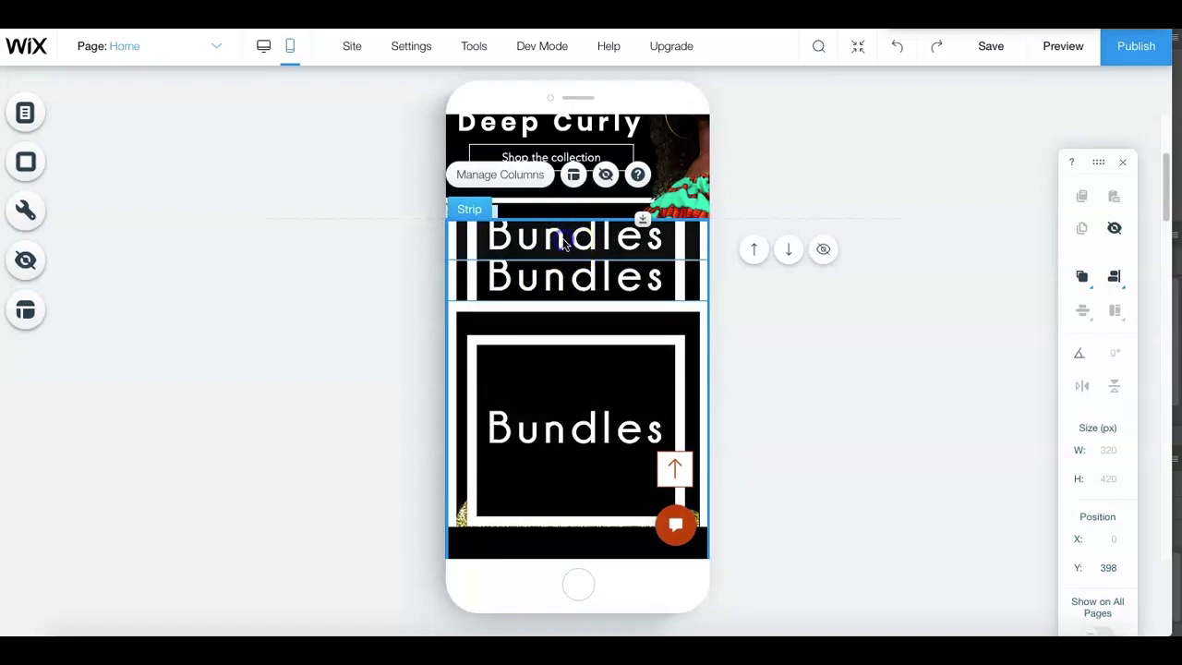
pyautogui.click(647, 247)
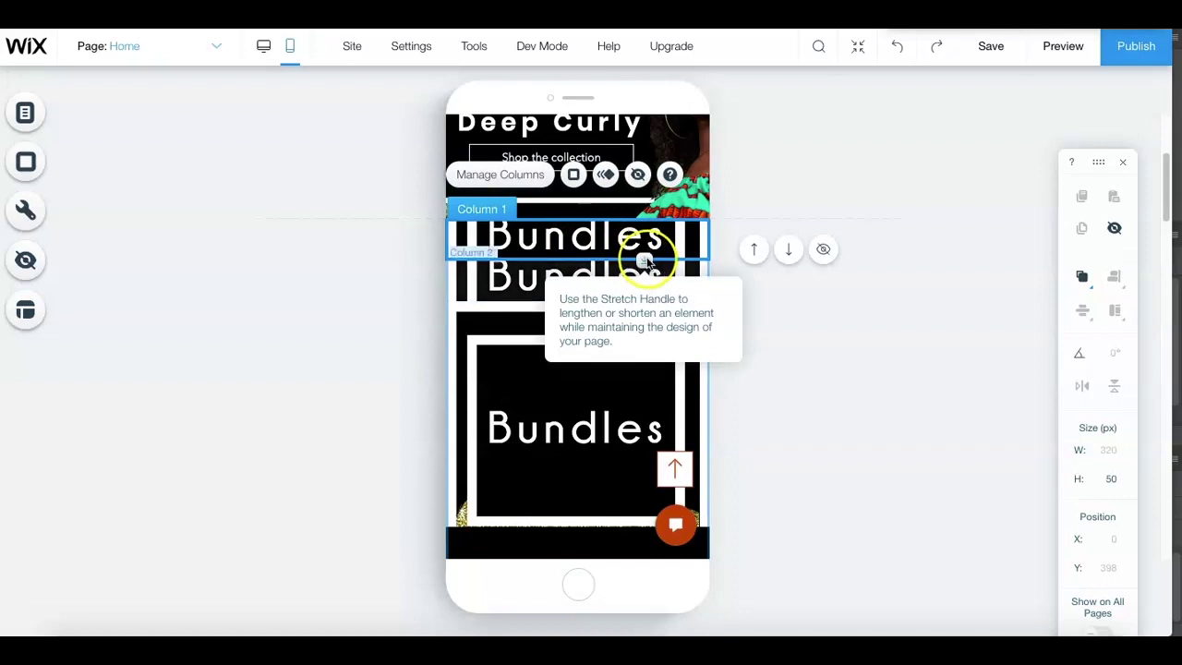
pyautogui.click(645, 262)
pyautogui.moveTo(645, 277); pyautogui.dragTo(642, 481)
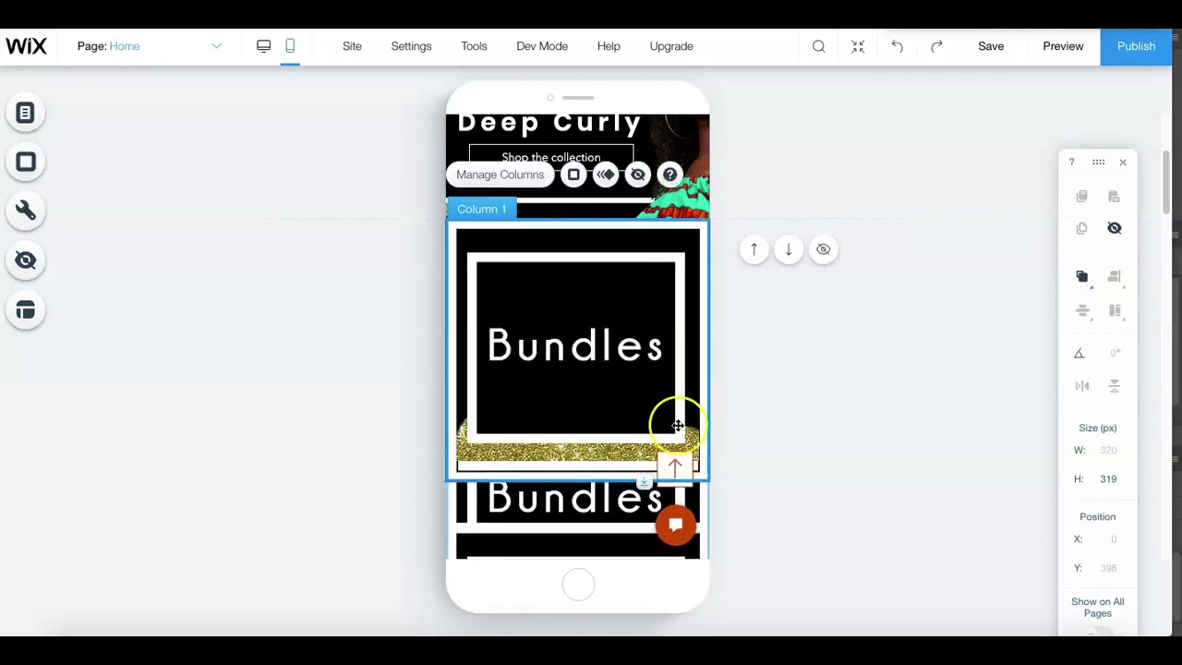
pyautogui.moveTo(1163, 188)
pyautogui.mouseDown()
pyautogui.moveTo(1156, 169)
pyautogui.moveTo(1157, 202)
pyautogui.mouseUp()
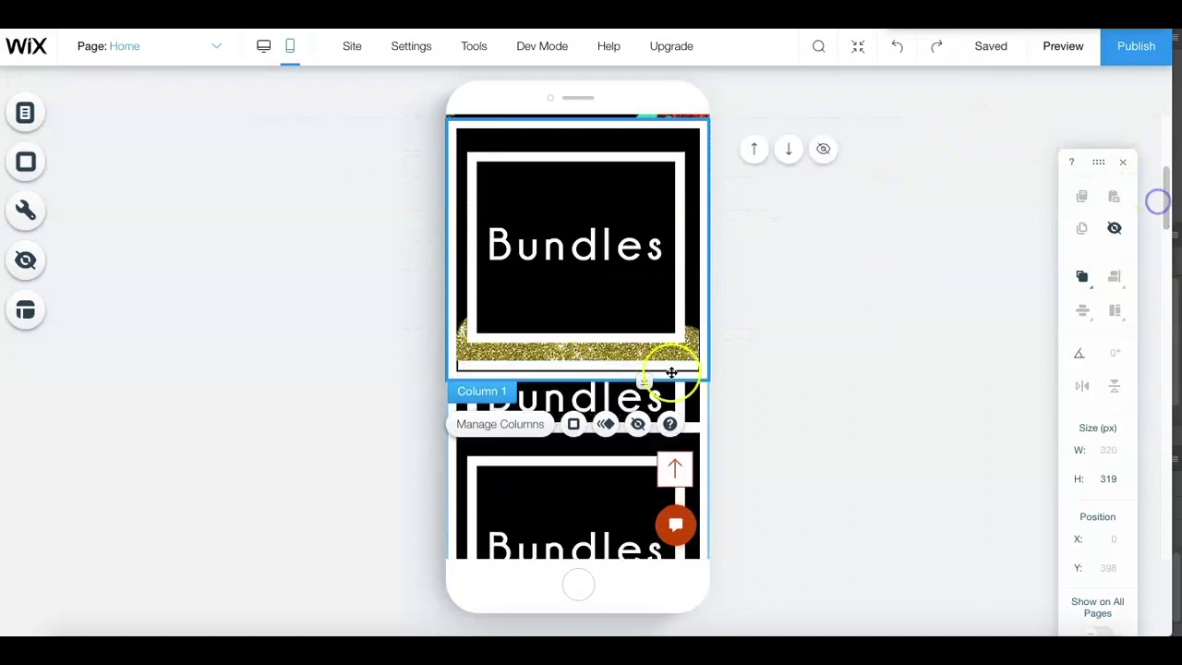
# - Stretch the second column of the mobile Bundles strip to a height of about 268 px
pyautogui.click(647, 407)
pyautogui.moveTo(643, 423); pyautogui.dragTo(661, 588)
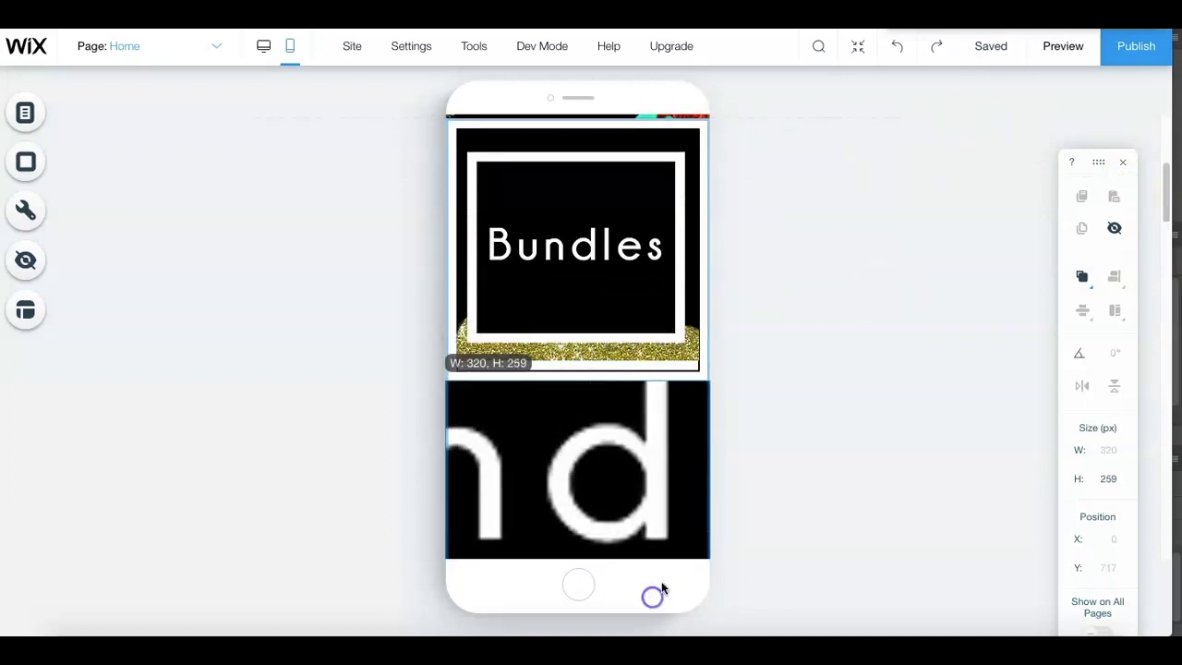
pyautogui.moveTo(1167, 169); pyautogui.dragTo(1165, 194)
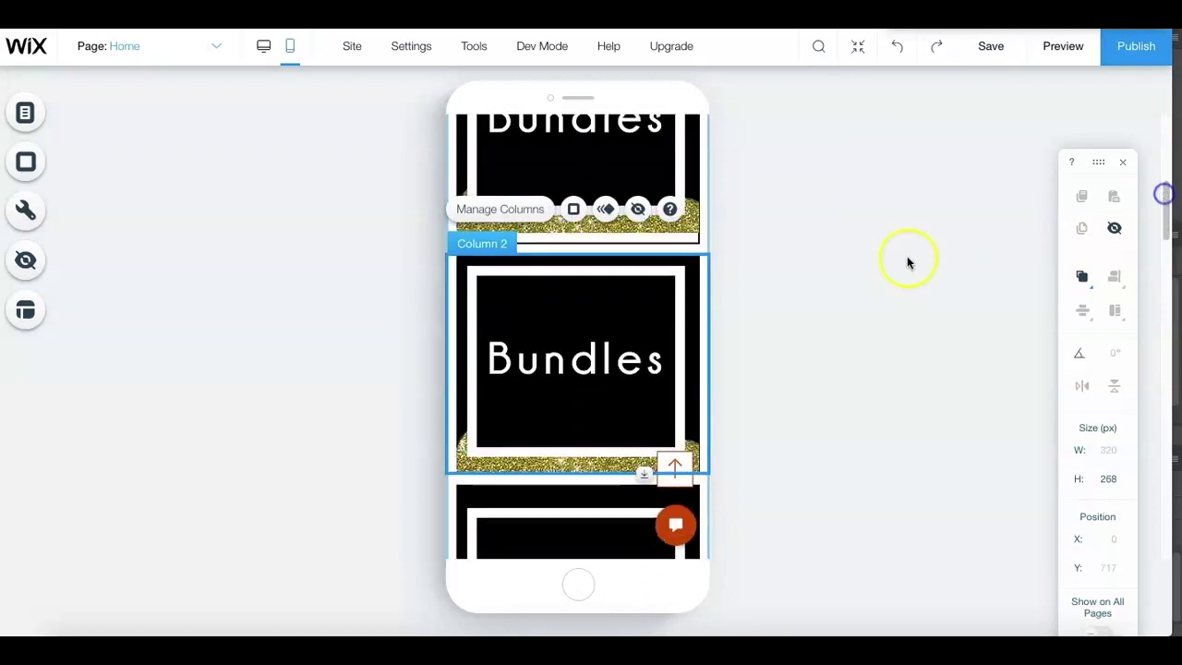
pyautogui.click(812, 379)
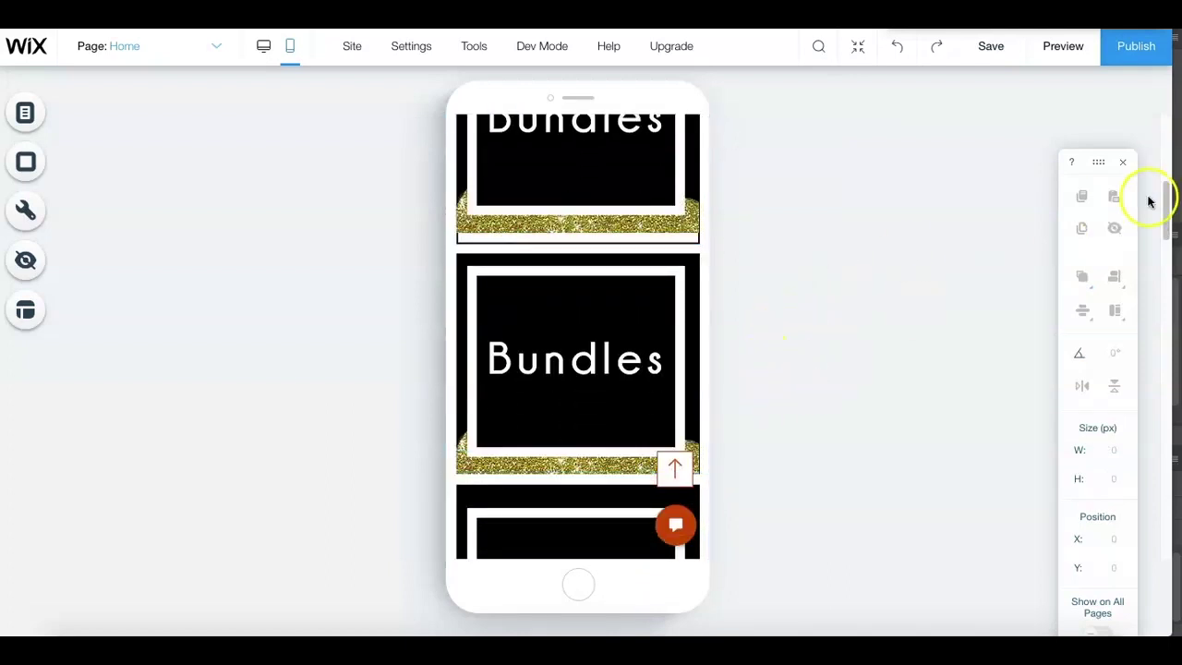
# - Move the Follow on Instagram strip down to about Y 1307, clear of the third Bundles column's image
pyautogui.moveTo(1167, 212); pyautogui.dragTo(1165, 242)
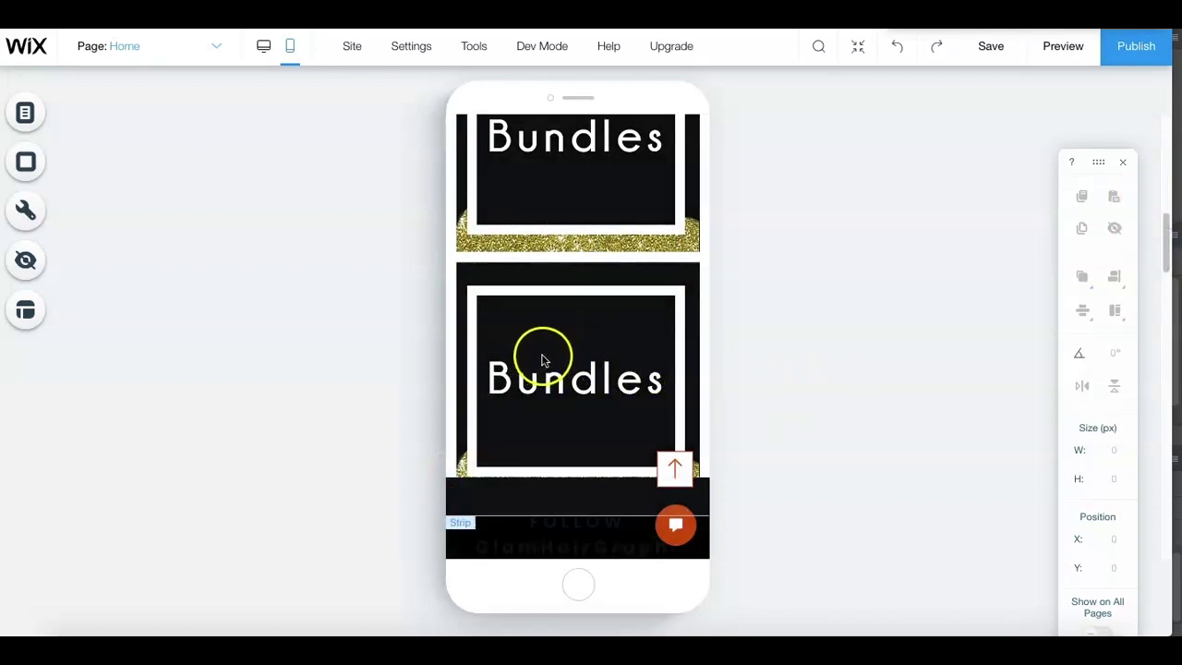
pyautogui.click(542, 358)
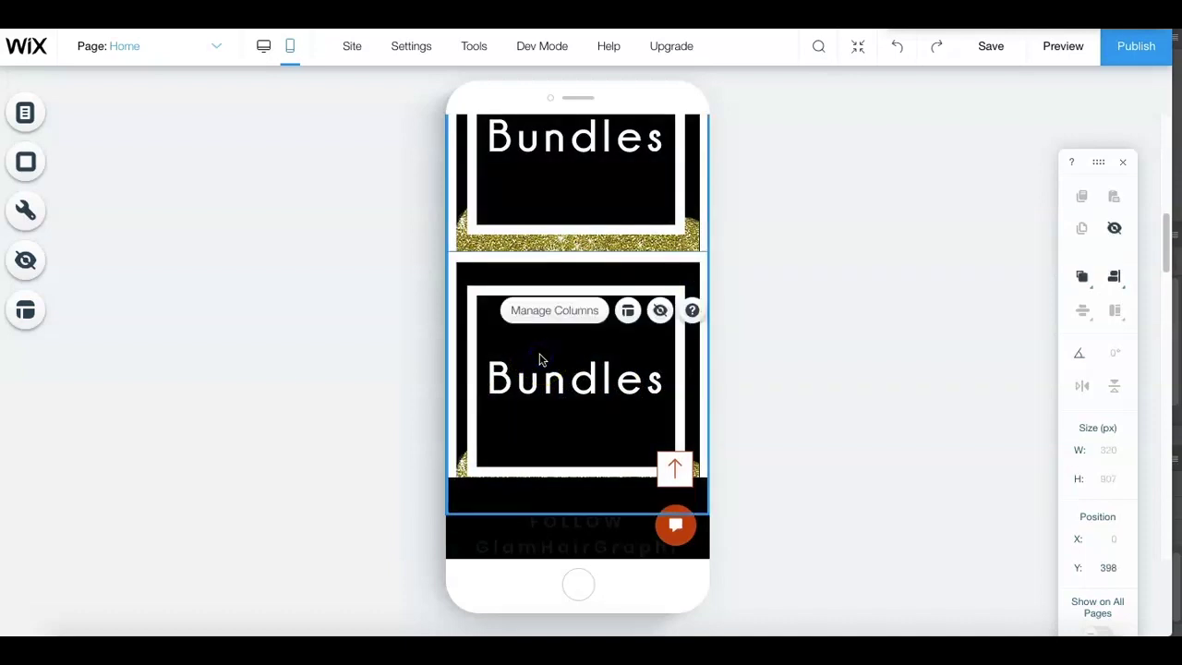
pyautogui.click(456, 544)
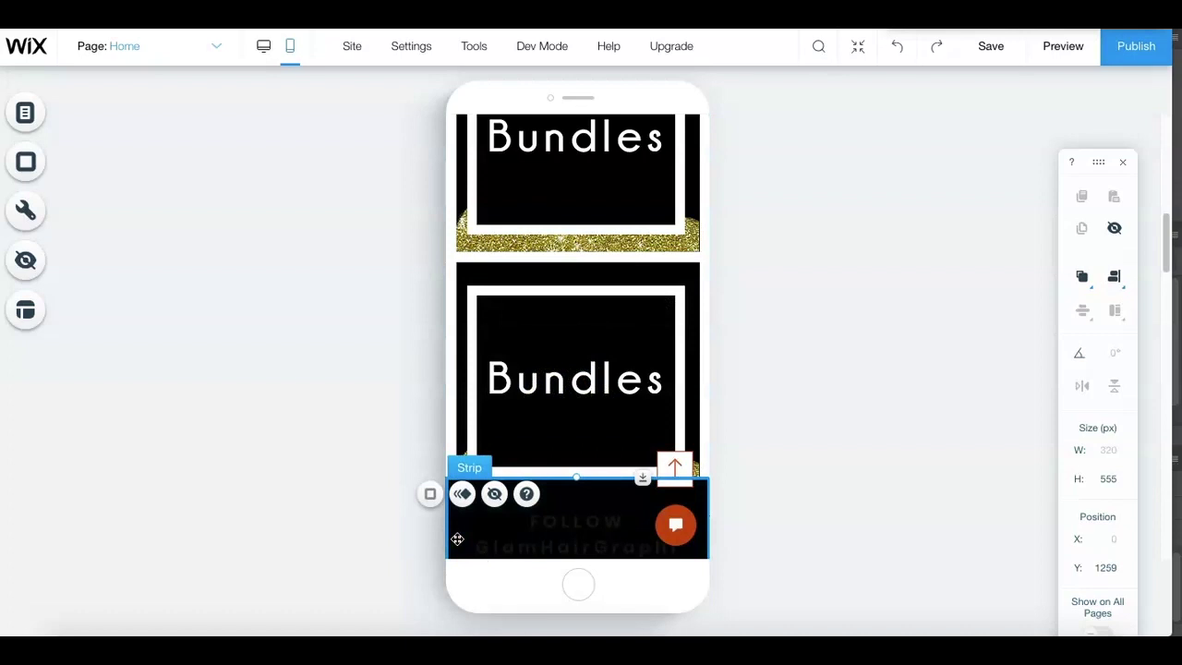
pyautogui.scroll(-1, 1173, 247)
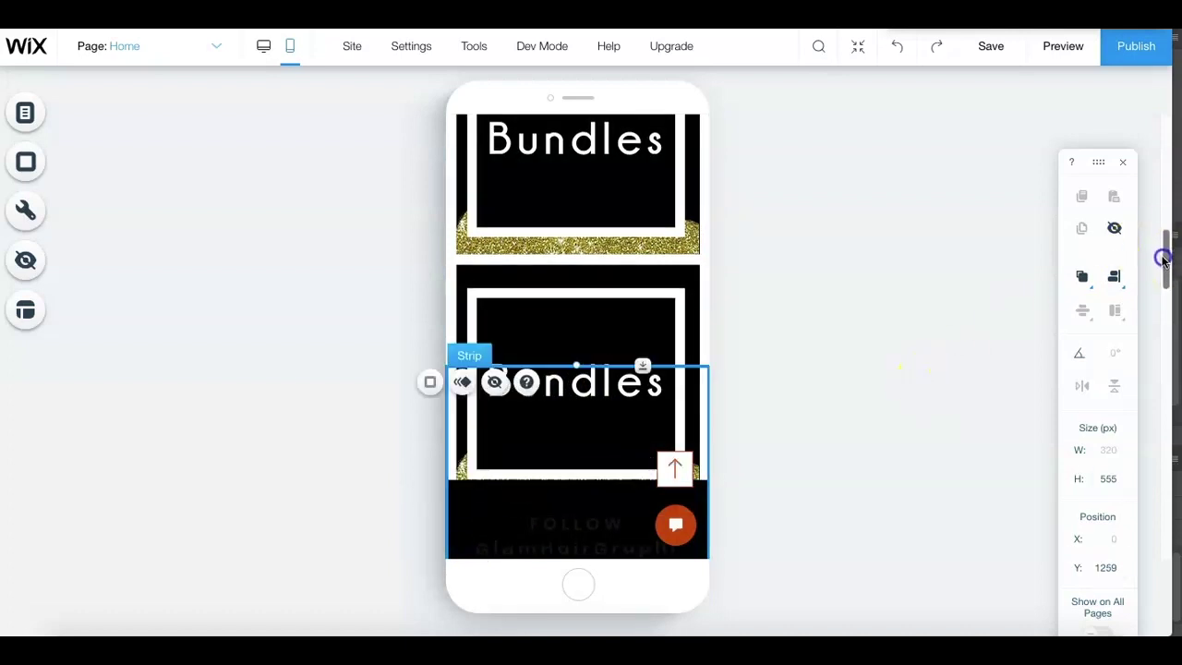
pyautogui.moveTo(643, 382); pyautogui.dragTo(645, 399)
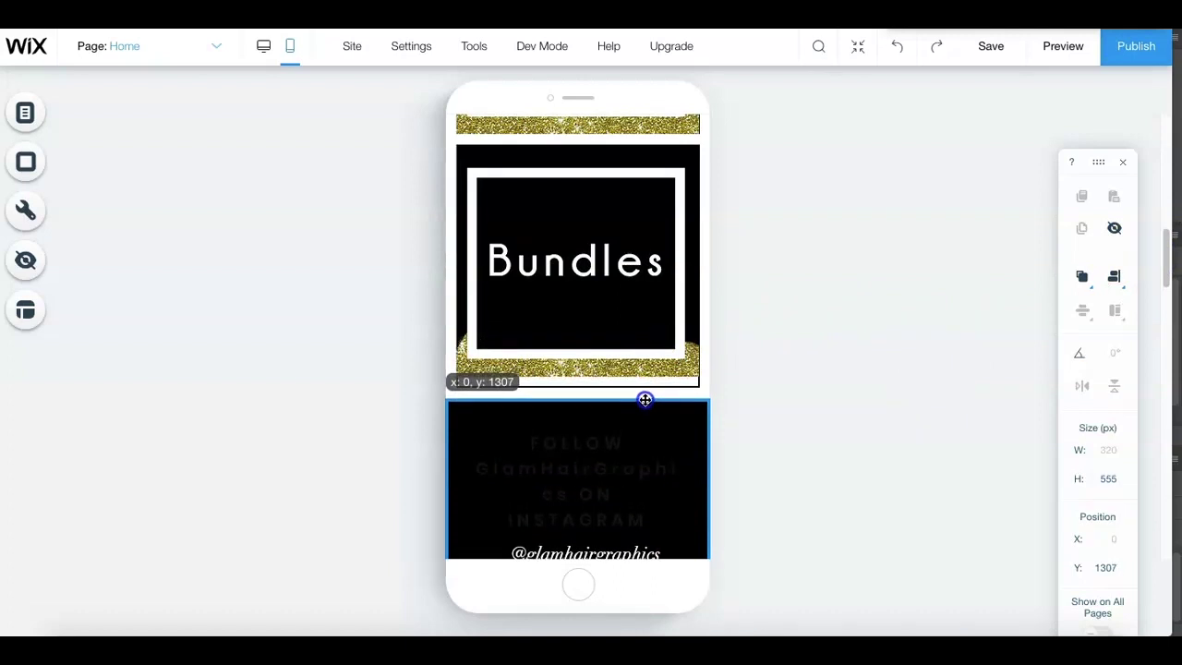
pyautogui.click(877, 363)
# - Position the Beauti's Bundles title in the mobile header at X 25, Y 60
pyautogui.moveTo(1164, 246); pyautogui.dragTo(1154, 126)
pyautogui.moveTo(629, 194); pyautogui.dragTo(580, 208)
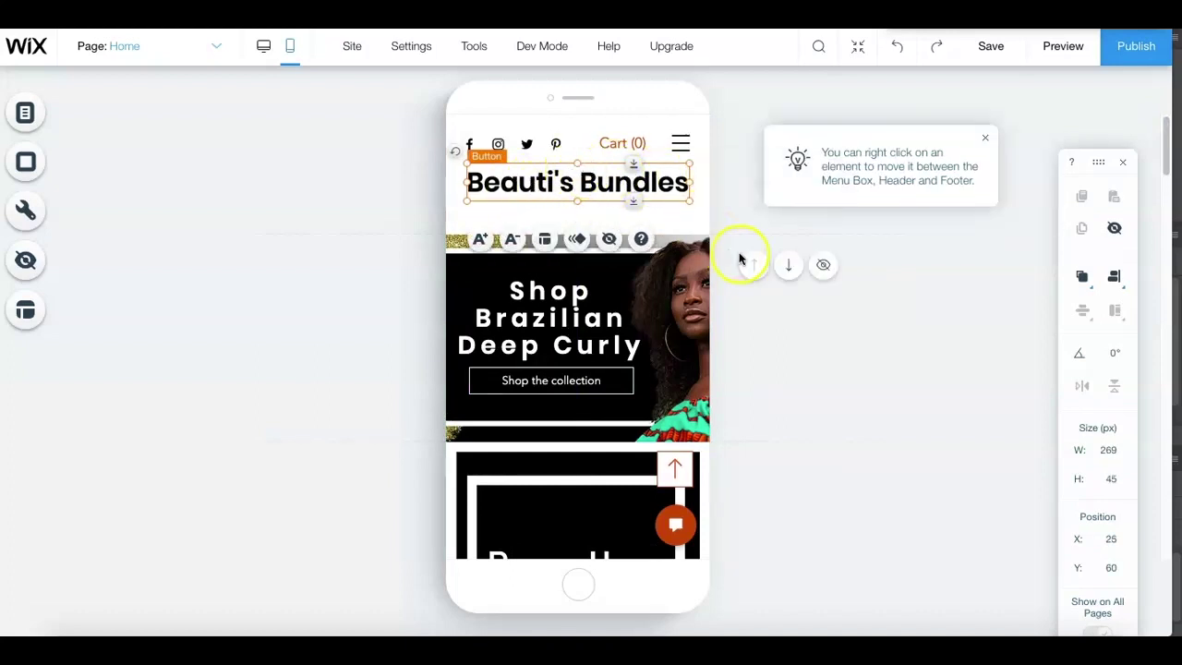
# - Move the Shop the Best Sellers section up in the mobile layout, directly below the Bundles strip
pyautogui.moveTo(1165, 152); pyautogui.dragTo(1171, 374)
pyautogui.click(664, 328)
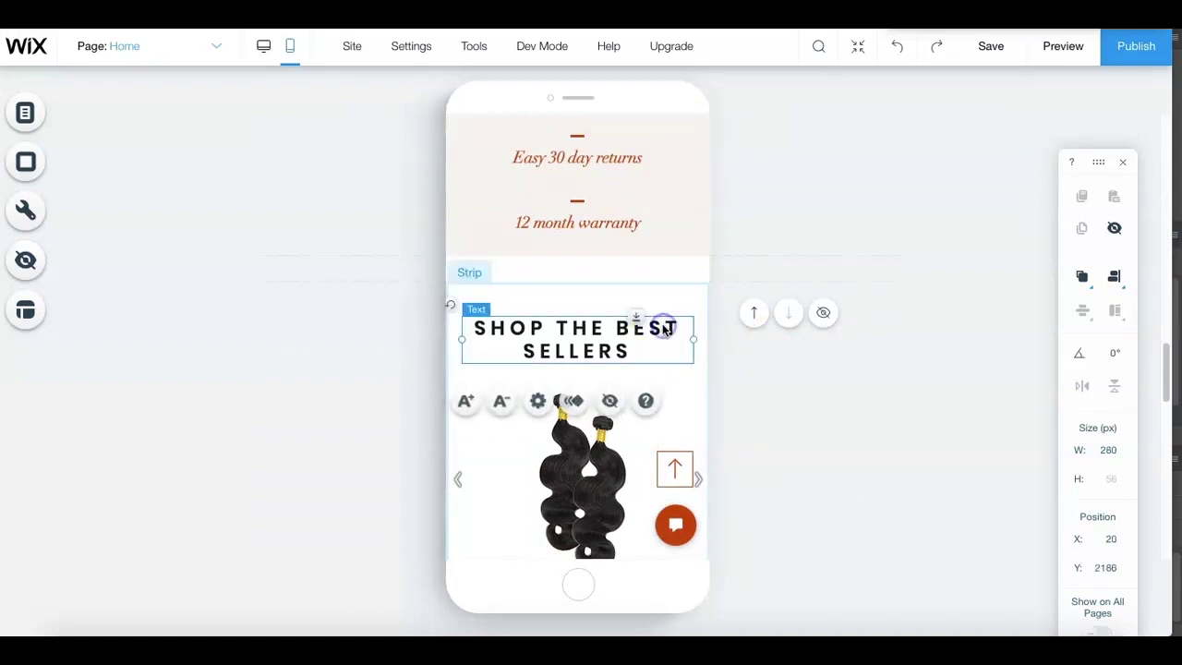
pyautogui.click(762, 314)
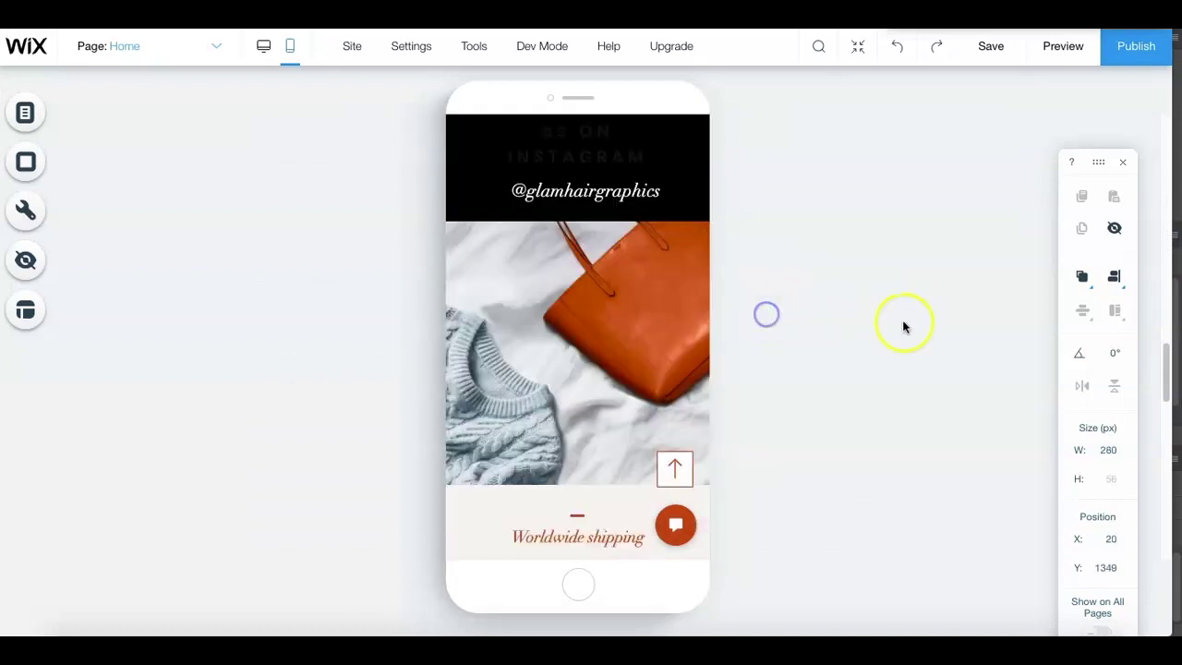
pyautogui.moveTo(1175, 402); pyautogui.dragTo(1150, 288)
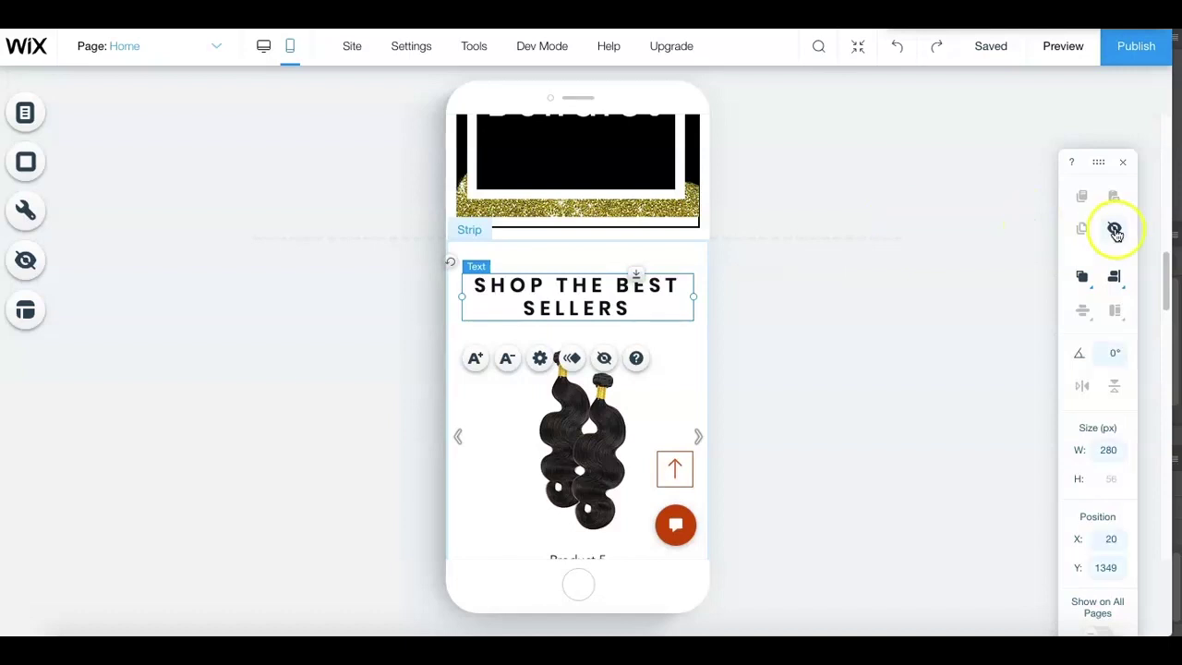
# - Change the mobile color of the Follow on Instagram heading to white (#FFFFFF)
pyautogui.moveTo(1161, 282); pyautogui.dragTo(1157, 353)
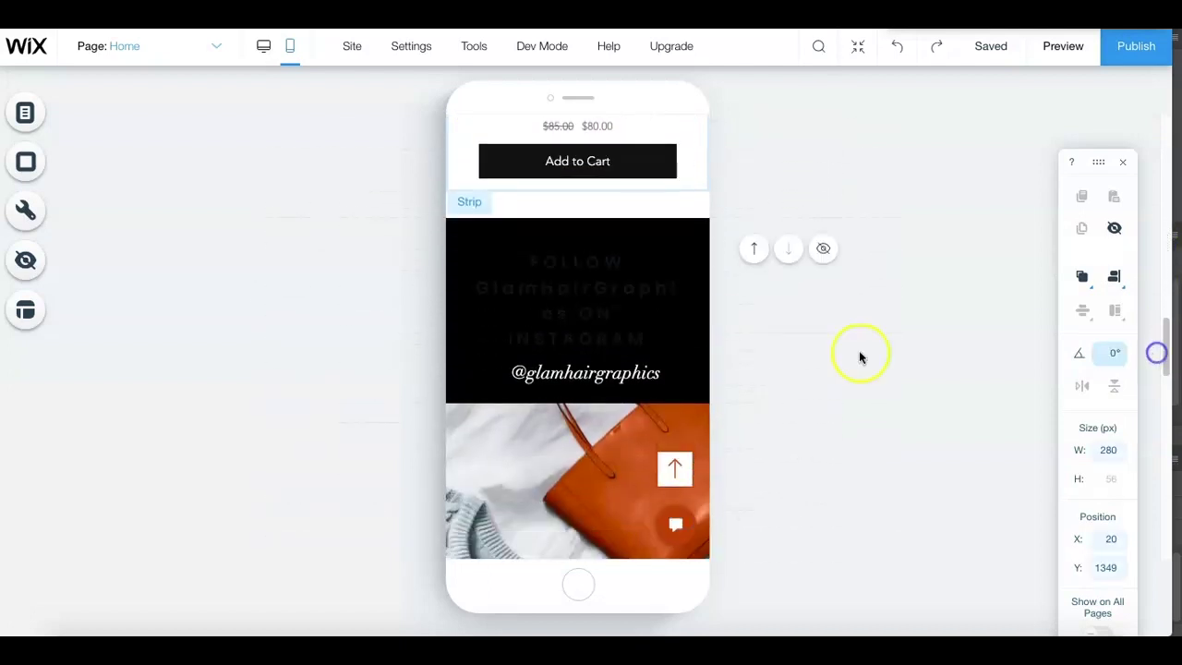
pyautogui.click(597, 298)
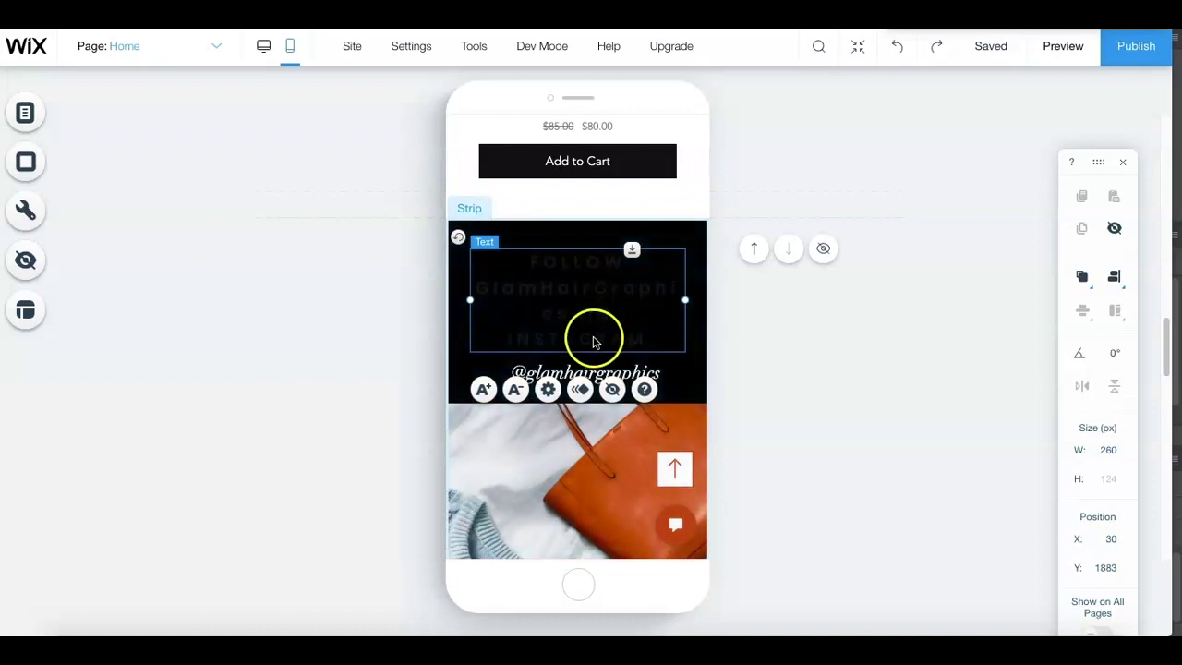
pyautogui.click(550, 390)
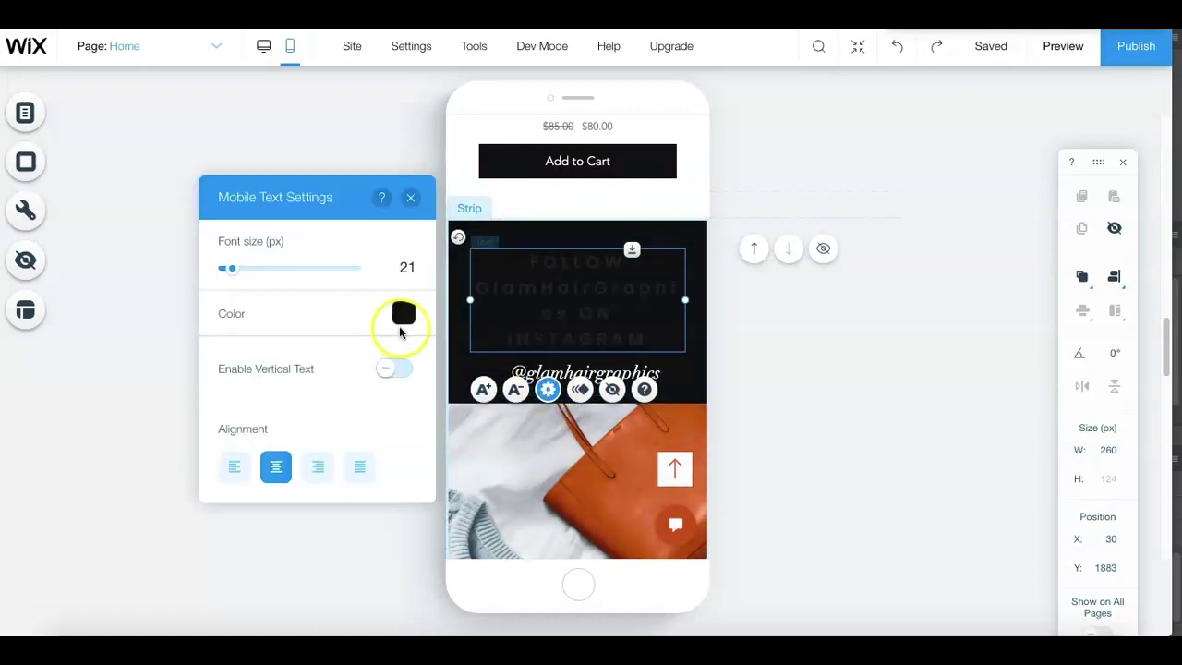
pyautogui.click(403, 316)
pyautogui.click(420, 361)
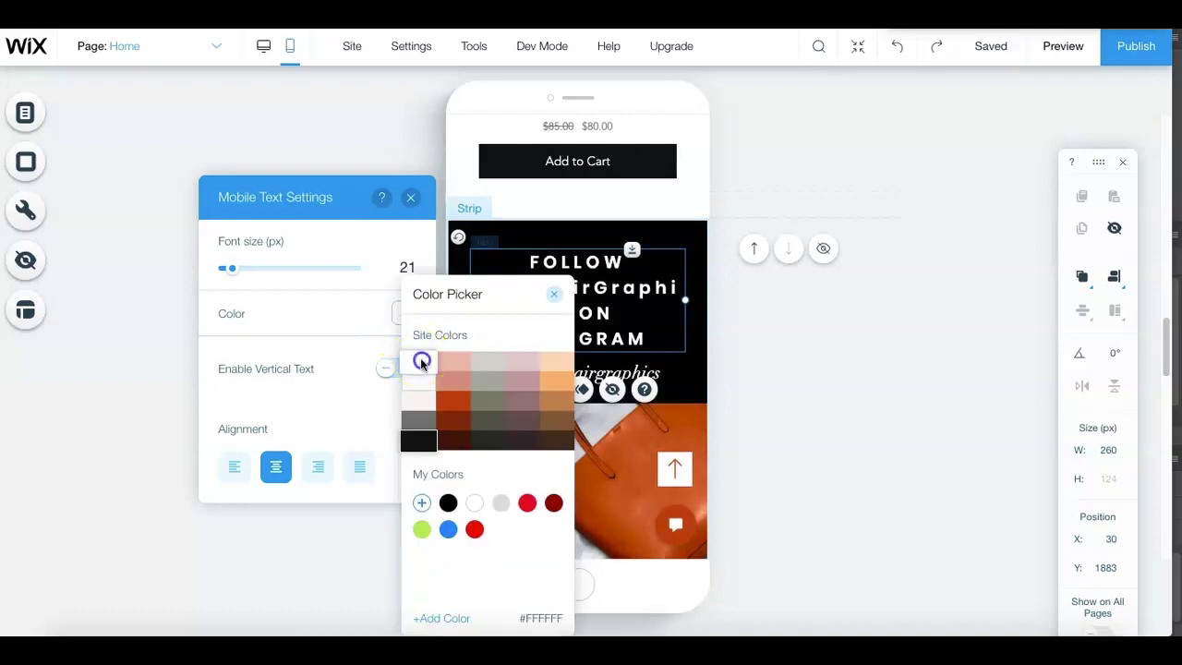
pyautogui.click(557, 292)
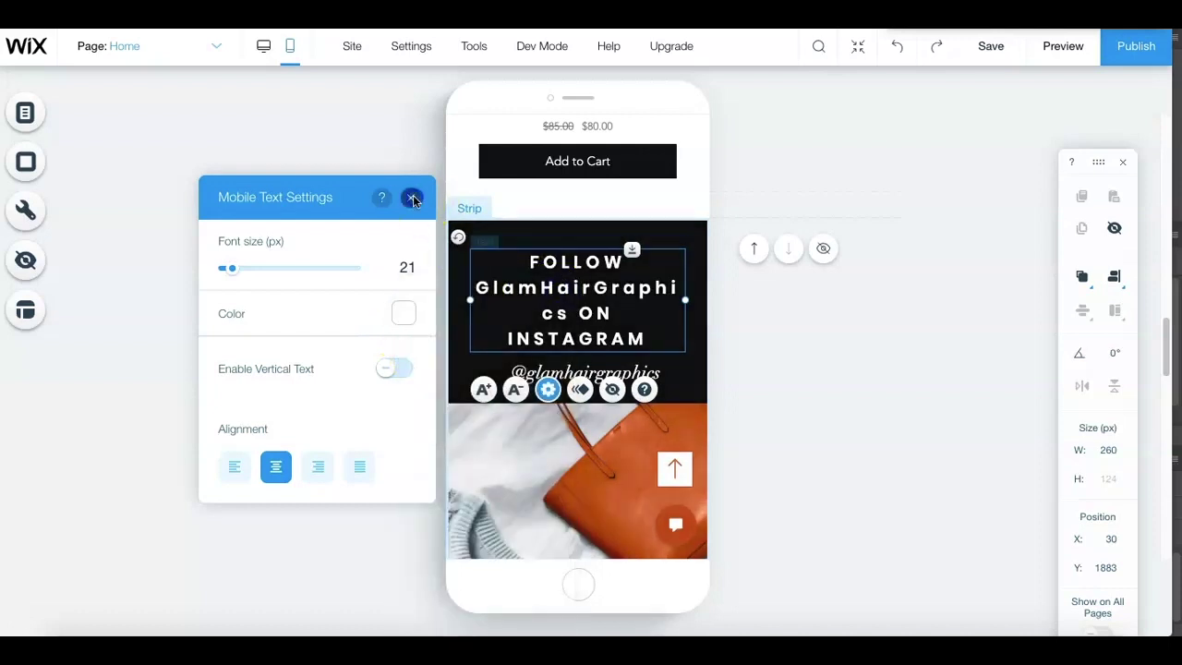
pyautogui.click(411, 197)
# - Move the Follow on Instagram heading up to Y 1865 and center the Instagram handle text just beneath it
pyautogui.click(606, 370)
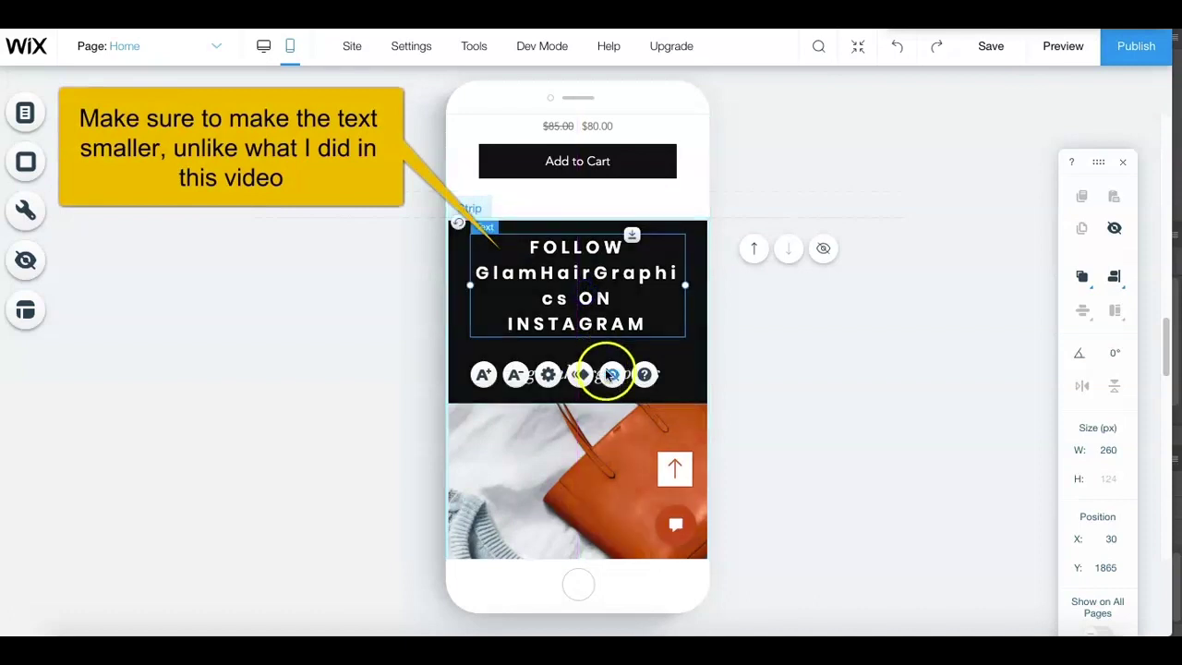
pyautogui.click(645, 374)
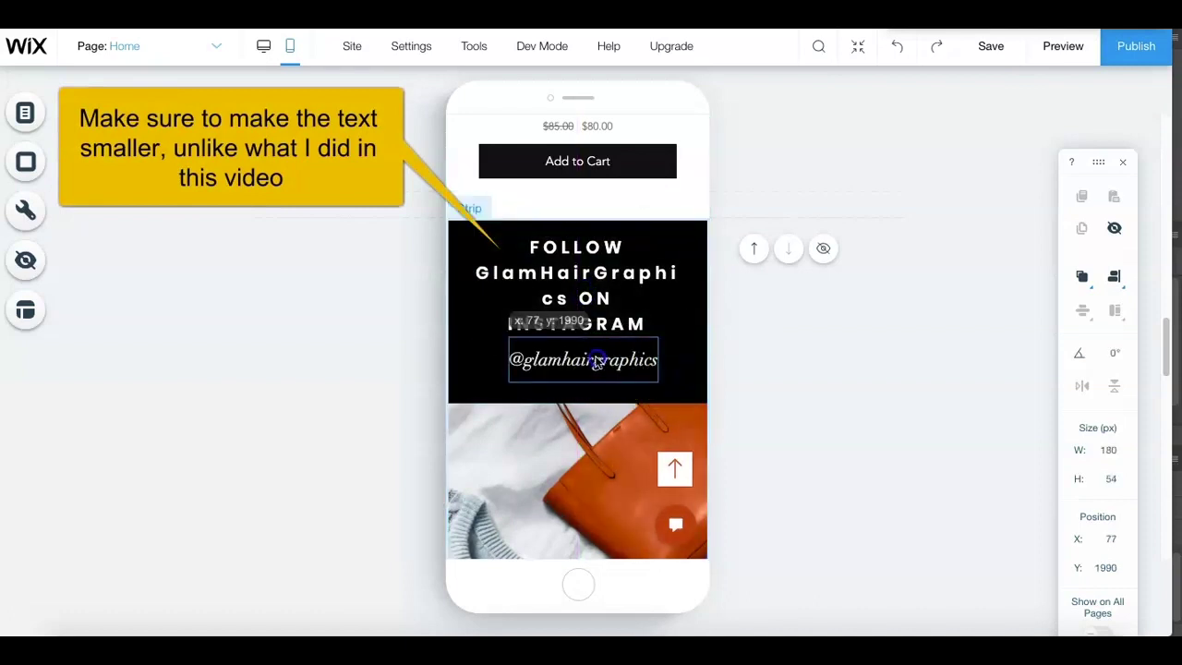
pyautogui.click(810, 332)
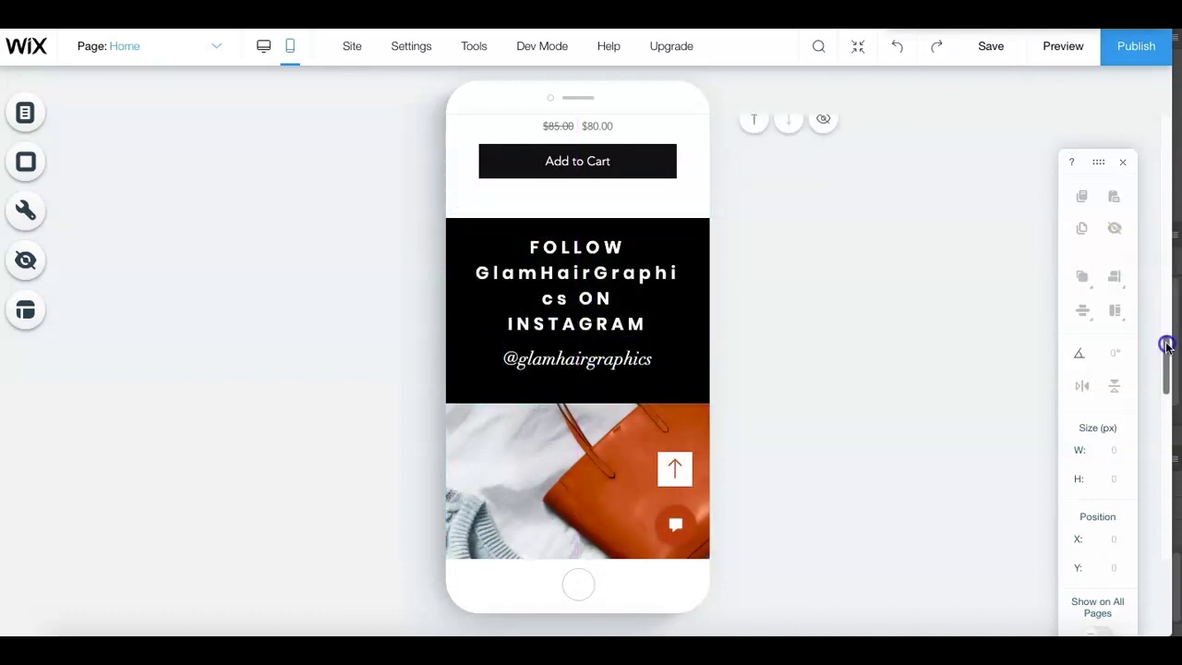
# - Examine the rest of the mobile page down to the footer, including the footer's logo button and link list
pyautogui.scroll(-2, 1164, 342)
pyautogui.moveTo(1169, 370); pyautogui.dragTo(1171, 523)
pyautogui.click(569, 194)
pyautogui.click(811, 281)
pyautogui.moveTo(1173, 568); pyautogui.dragTo(1171, 397)
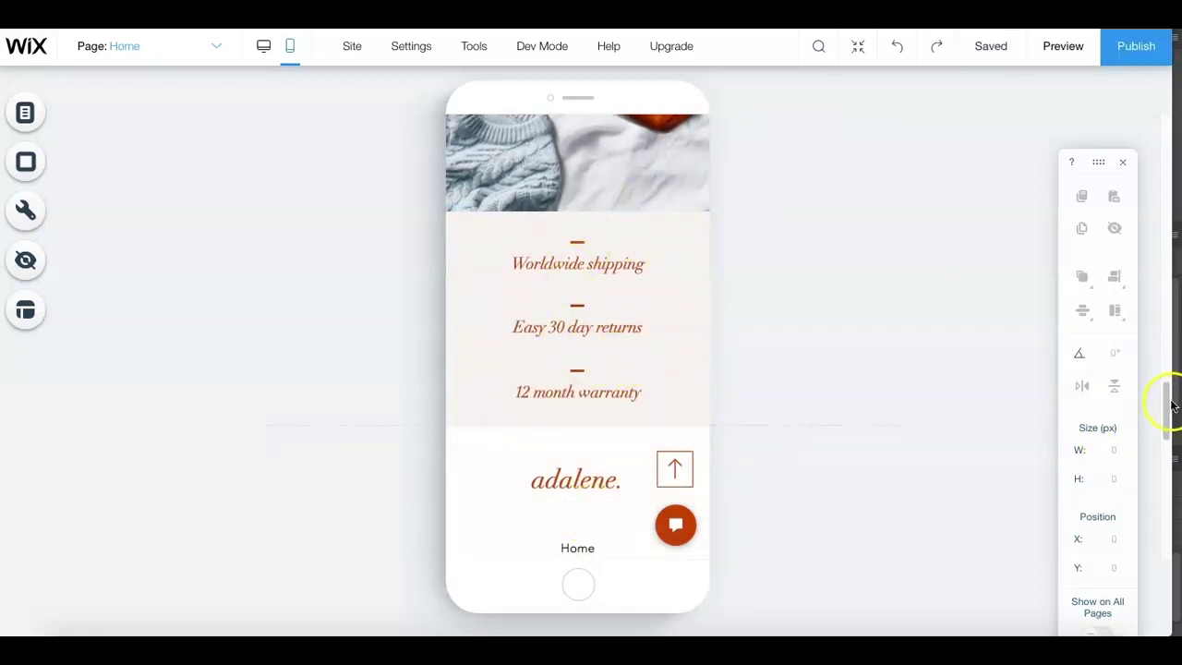
pyautogui.moveTo(1167, 395); pyautogui.dragTo(1164, 437)
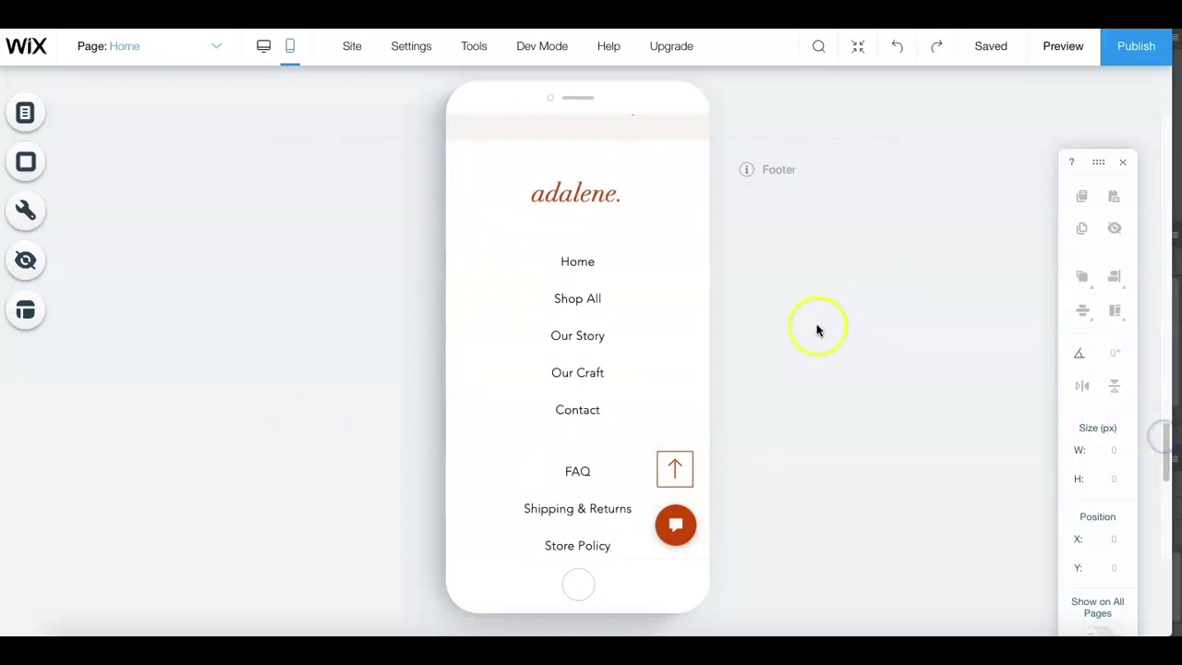
pyautogui.click(599, 158)
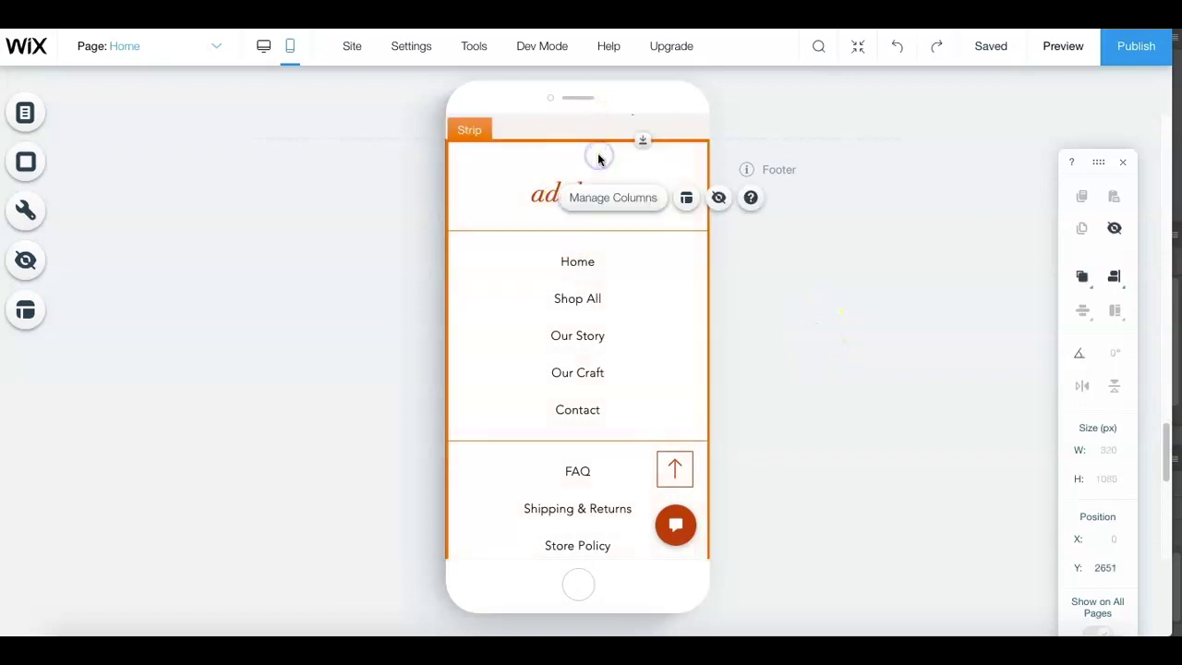
pyautogui.click(546, 197)
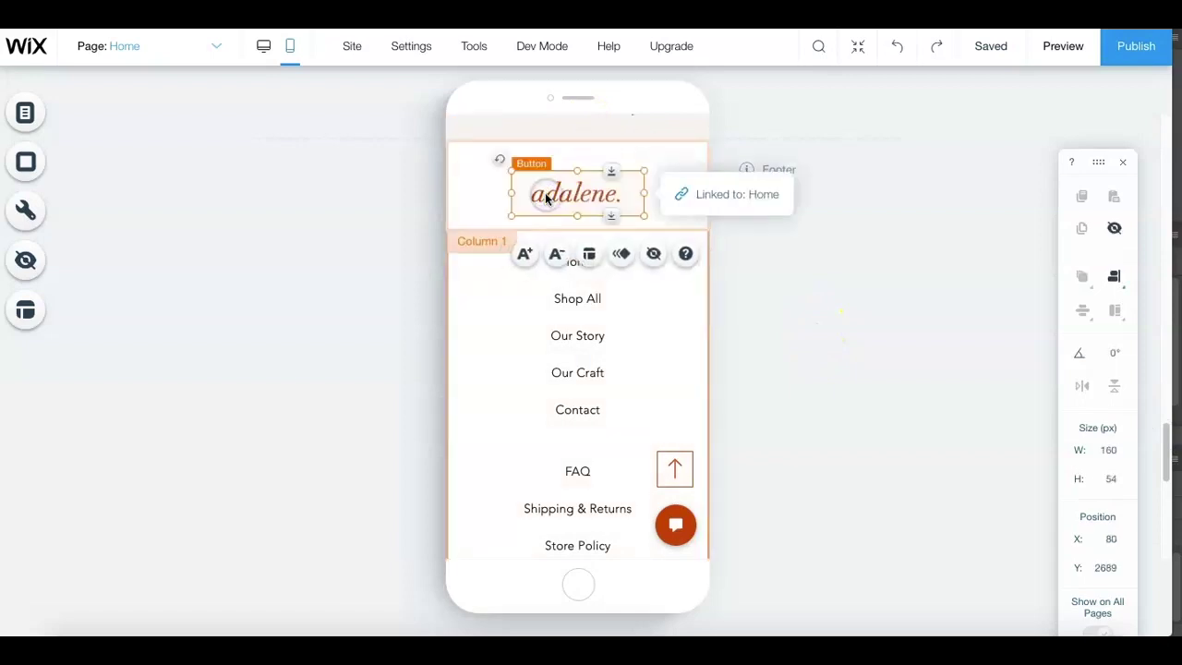
pyautogui.click(583, 375)
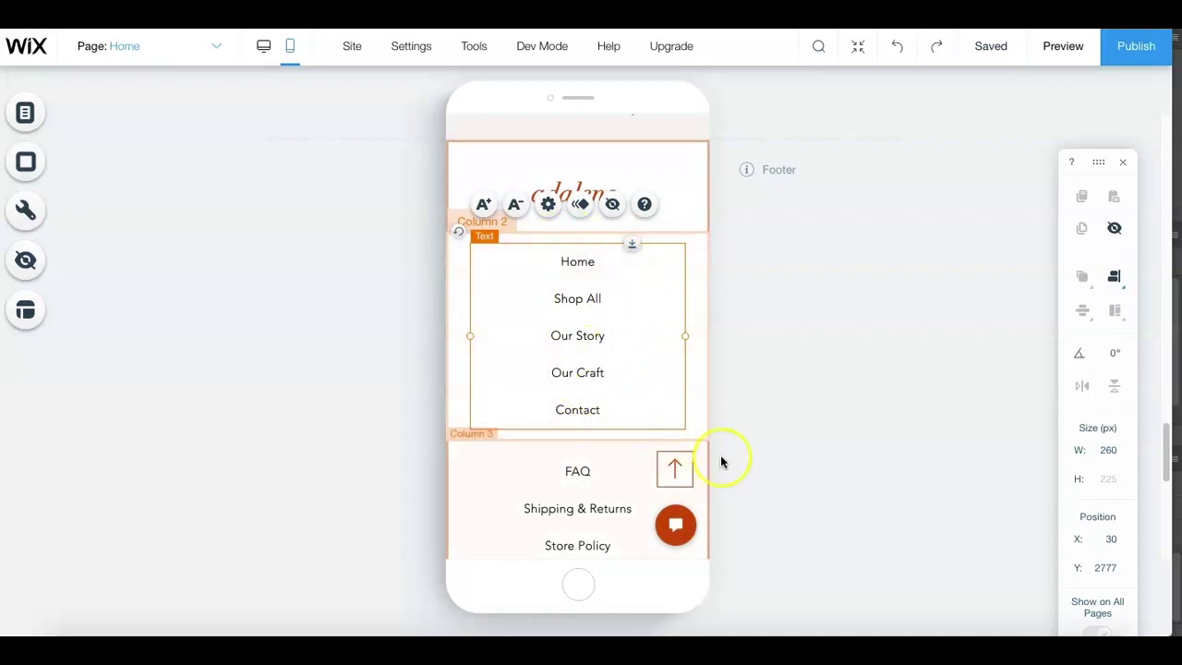
# - Shorten the mobile header to a height of about 92 px and move the Beauti's Bundles title up to Y 47
pyautogui.moveTo(1167, 441); pyautogui.dragTo(1172, 126)
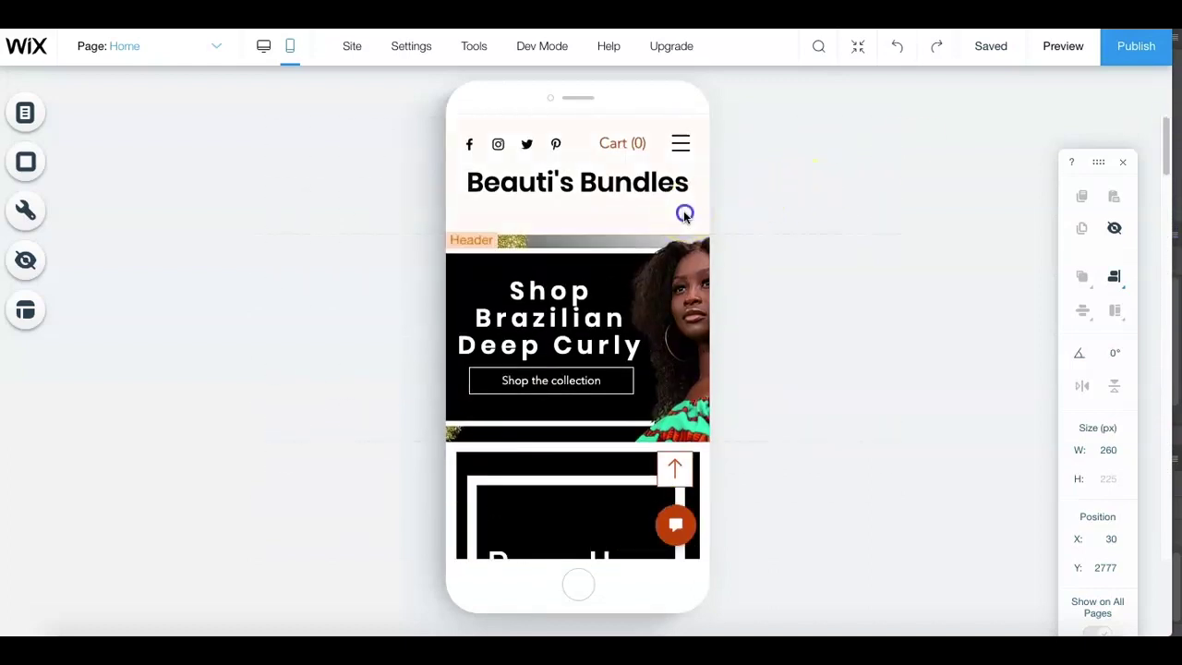
pyautogui.click(585, 231)
pyautogui.moveTo(647, 233); pyautogui.dragTo(595, 161)
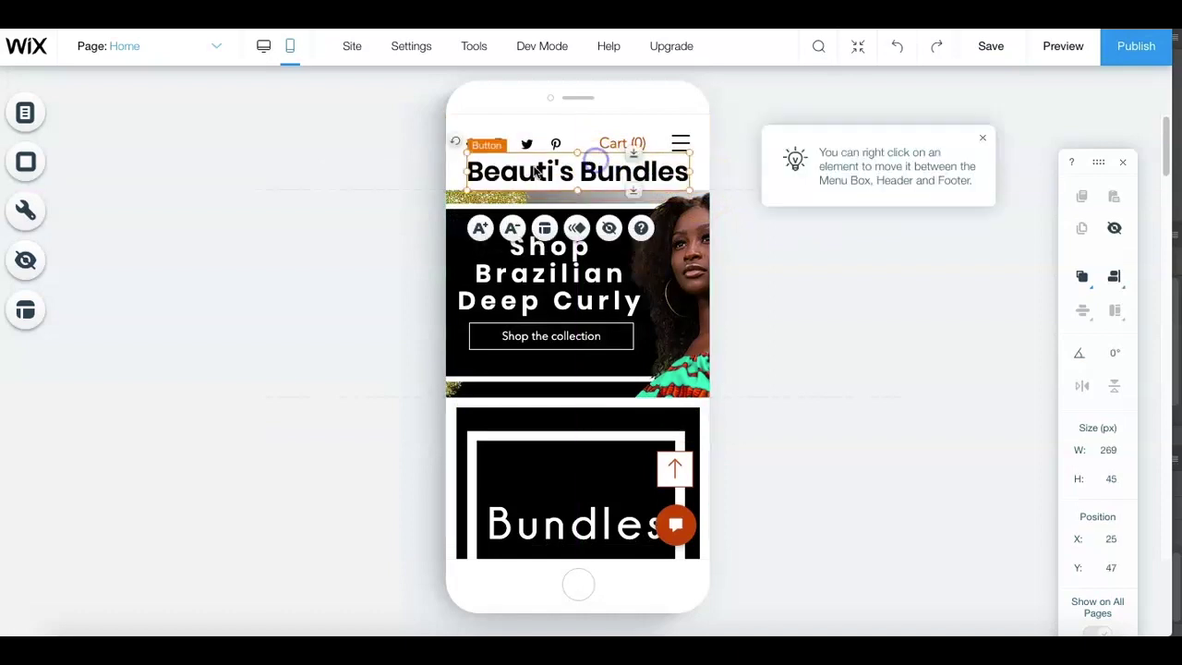
# - Reduce the font size of the Beauti's Bundles title in the mobile header
pyautogui.click(466, 187)
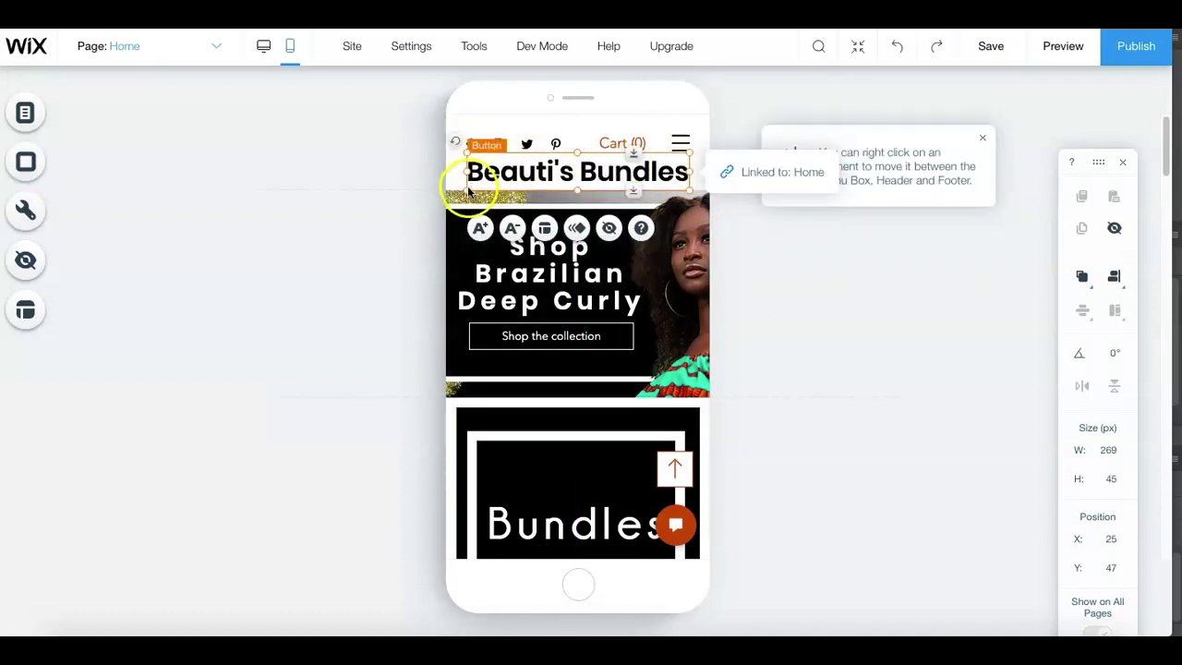
pyautogui.moveTo(476, 188); pyautogui.dragTo(480, 185)
pyautogui.click(515, 227)
pyautogui.moveTo(596, 171); pyautogui.dragTo(596, 171)
# - Place the menu icon left of the Beauti's Bundles title, and line up the social icons and cart above it
pyautogui.moveTo(681, 143); pyautogui.dragTo(470, 168)
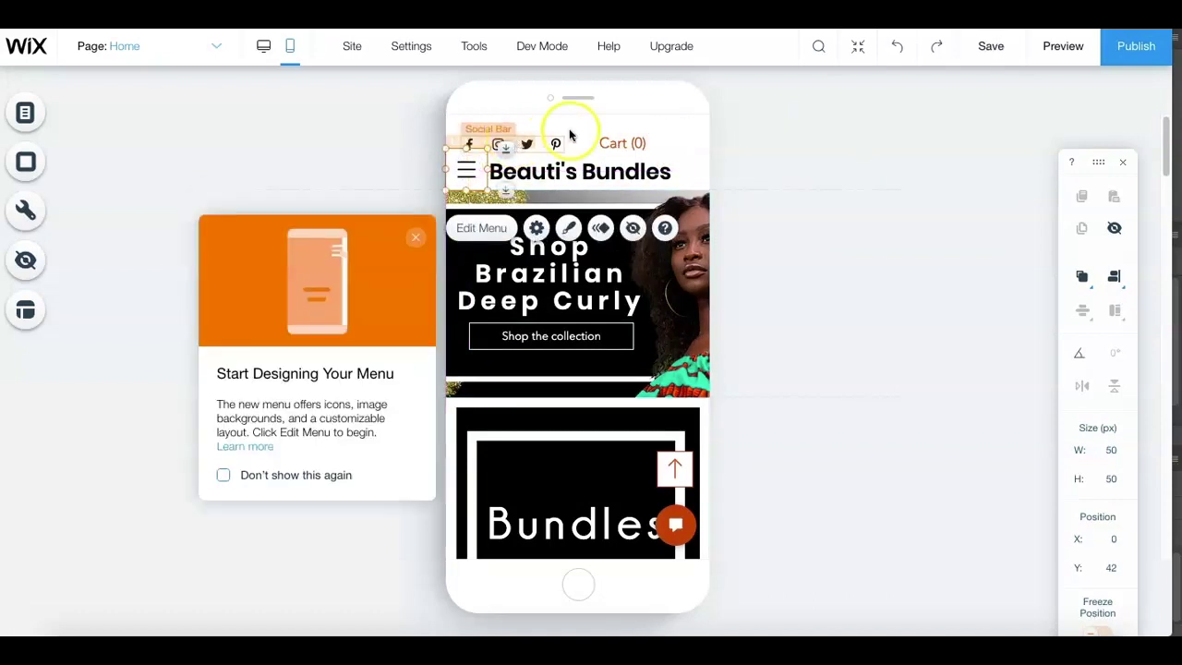
pyautogui.moveTo(634, 142); pyautogui.dragTo(689, 126)
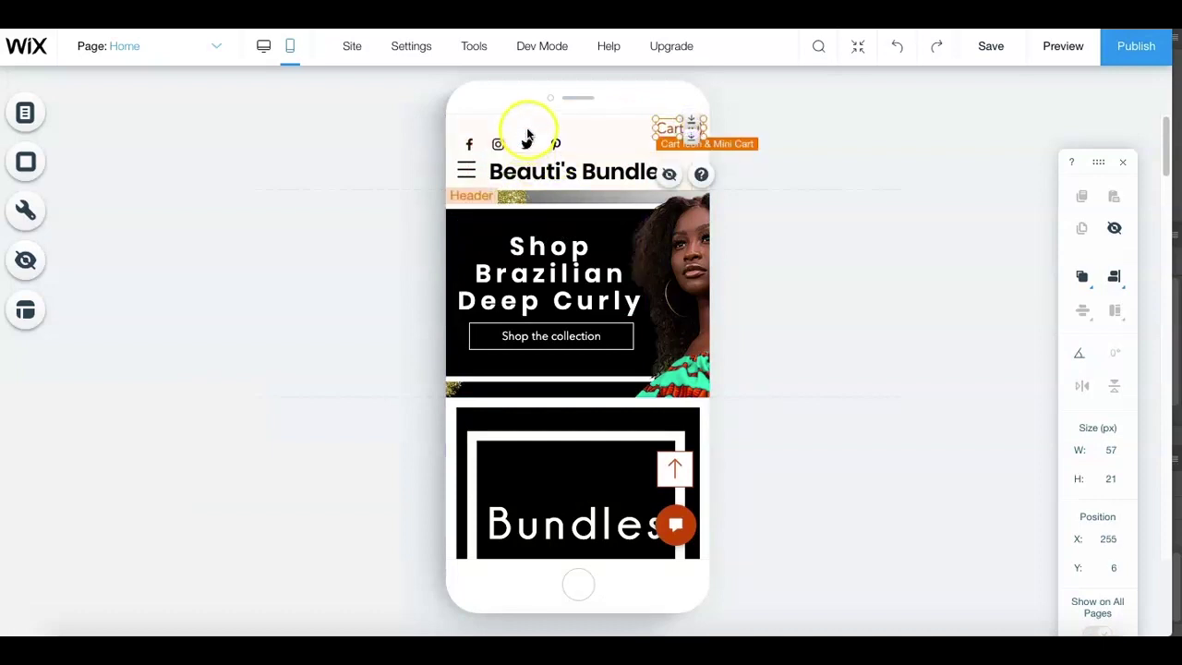
pyautogui.moveTo(528, 146); pyautogui.dragTo(522, 129)
pyautogui.moveTo(620, 163); pyautogui.dragTo(630, 159)
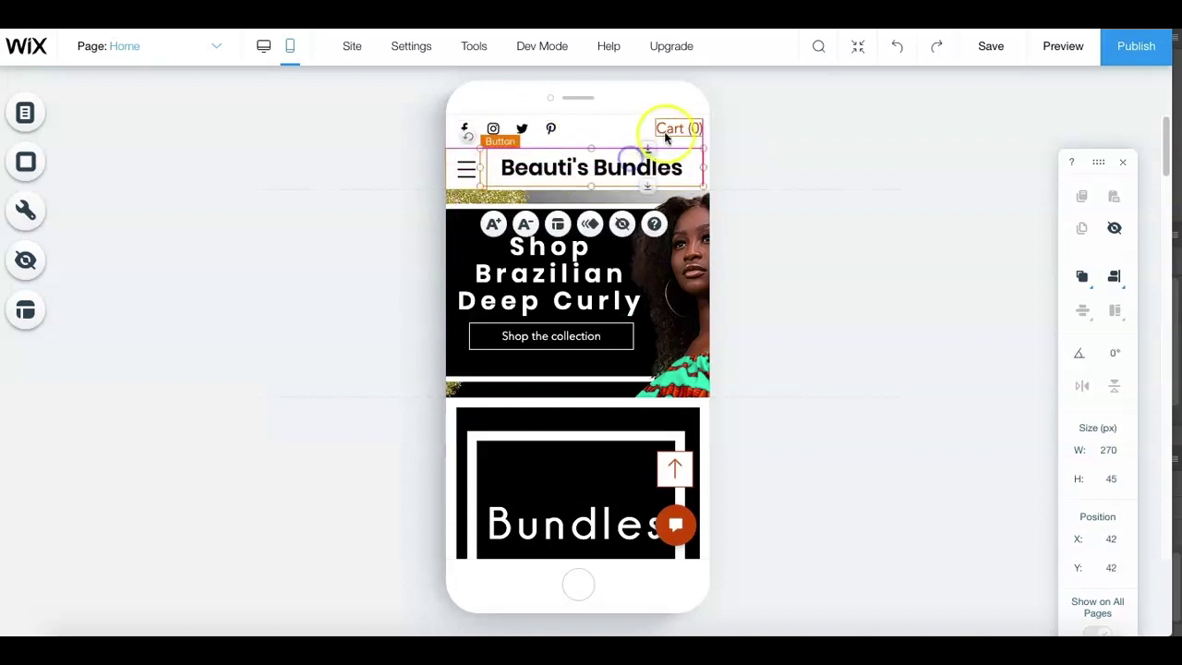
pyautogui.click(829, 132)
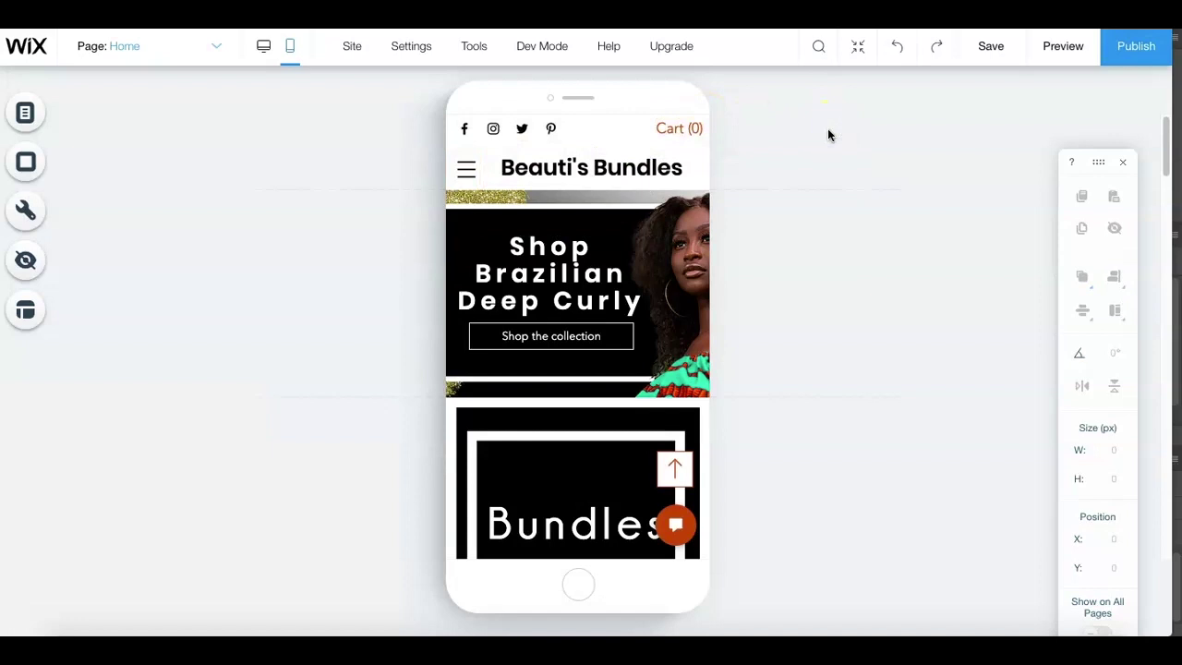
# - Rearrange the mobile header with the Beauti's Bundles title on top and the menu icon, social icons and cart in one row beneath
pyautogui.moveTo(534, 128); pyautogui.dragTo(654, 155)
pyautogui.moveTo(531, 134); pyautogui.dragTo(522, 121)
pyautogui.moveTo(615, 158); pyautogui.dragTo(558, 173)
pyautogui.moveTo(694, 126); pyautogui.dragTo(693, 166)
pyautogui.moveTo(626, 127); pyautogui.dragTo(628, 130)
pyautogui.click(463, 169)
pyautogui.moveTo(464, 169); pyautogui.dragTo(546, 164)
pyautogui.moveTo(660, 165); pyautogui.dragTo(662, 161)
pyautogui.click(842, 186)
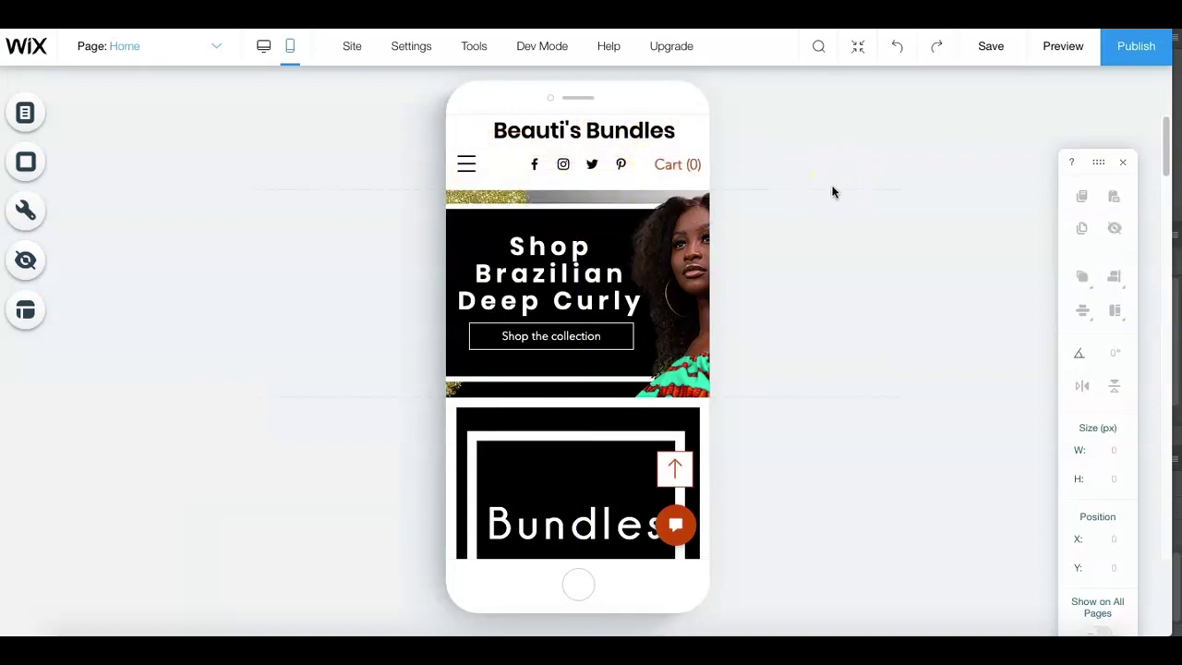
# - Shorten the mobile header so it ends just below the row with the menu icon, social icons and cart
pyautogui.click(605, 185)
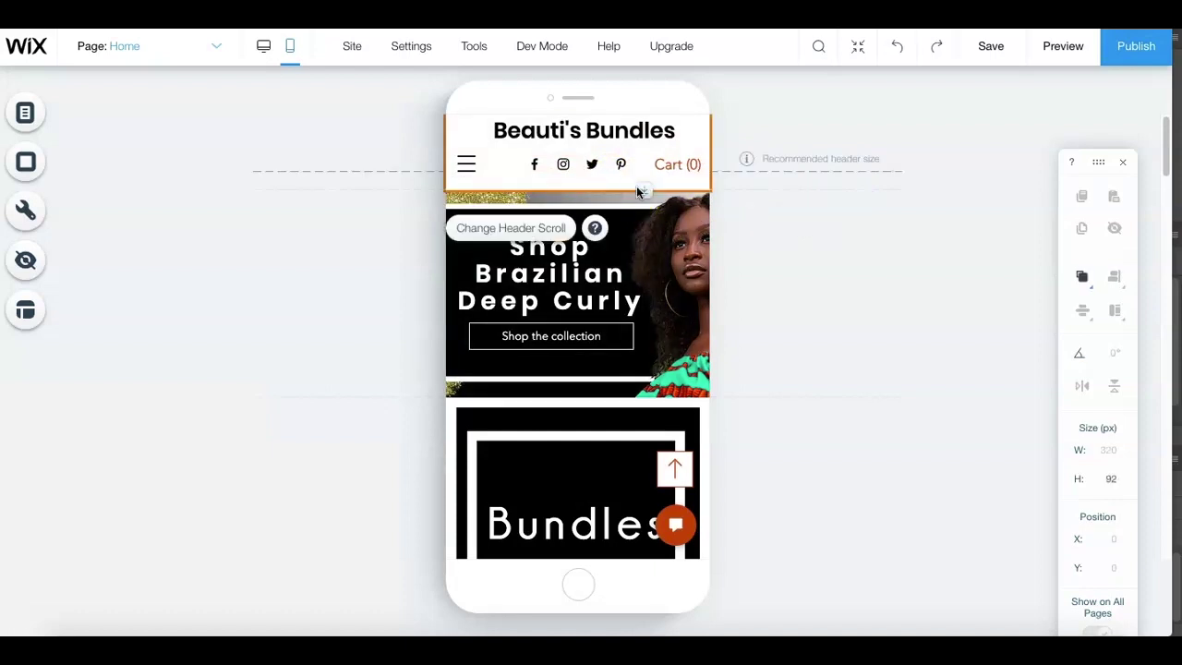
pyautogui.moveTo(652, 187); pyautogui.dragTo(660, 172)
pyautogui.click(876, 293)
pyautogui.moveTo(827, 226)
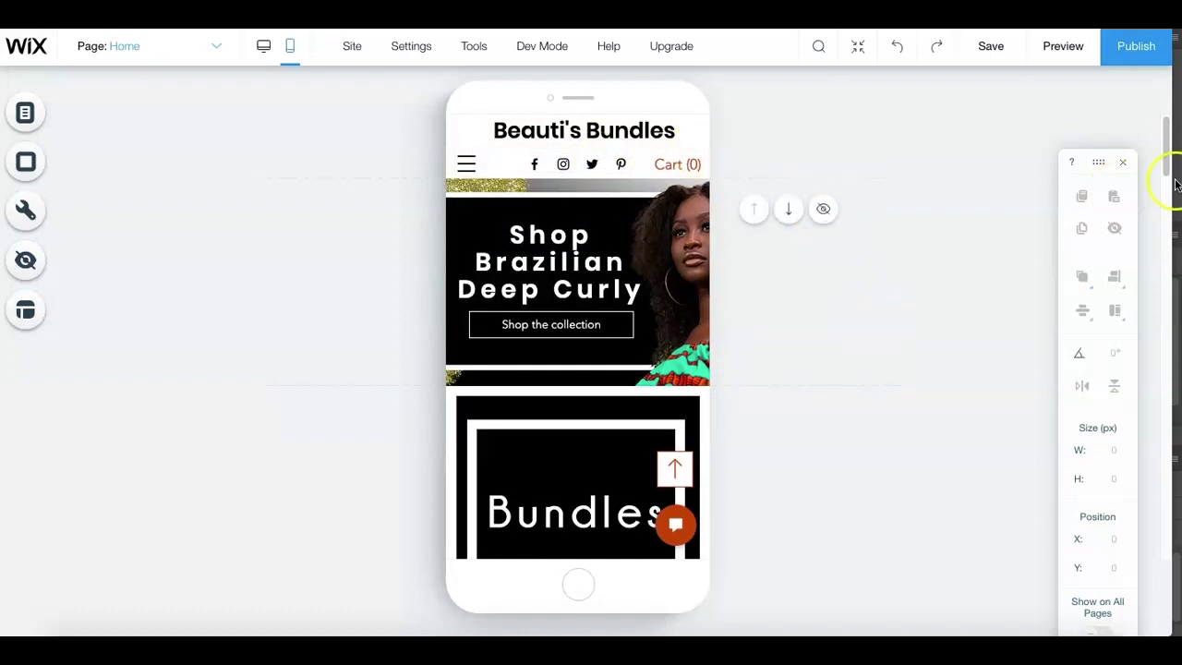
# - Preview the mobile home page, browsing the product slider and checking the page down to the Instagram section
pyautogui.moveTo(1161, 157); pyautogui.dragTo(1171, 111)
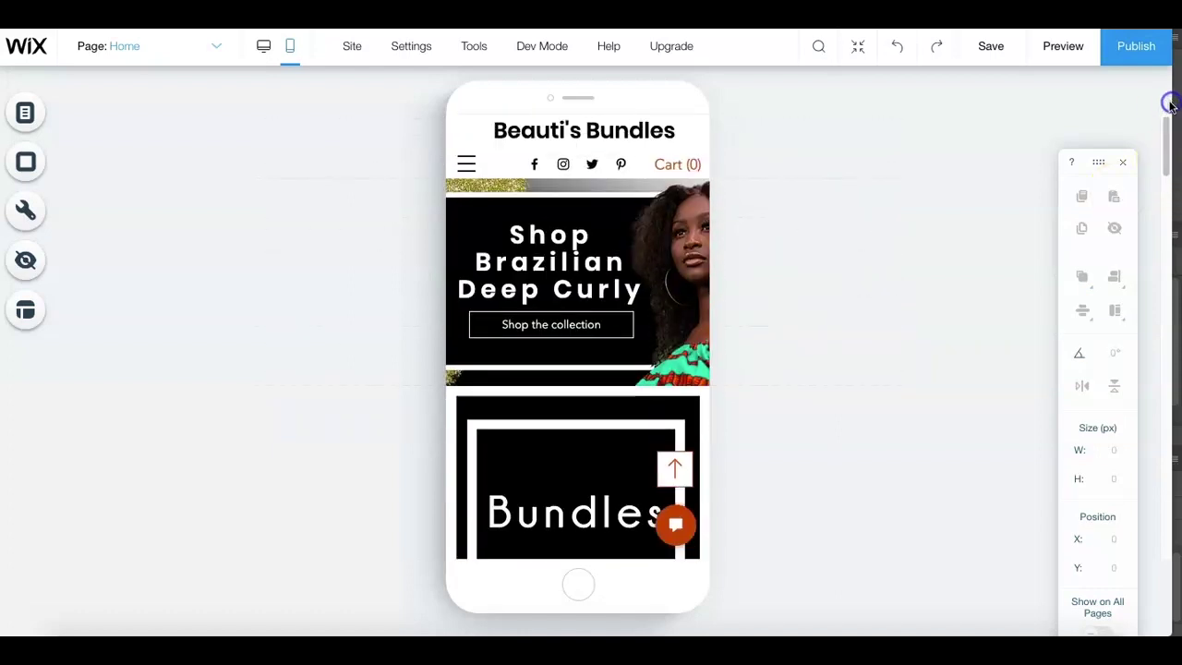
pyautogui.click(1073, 49)
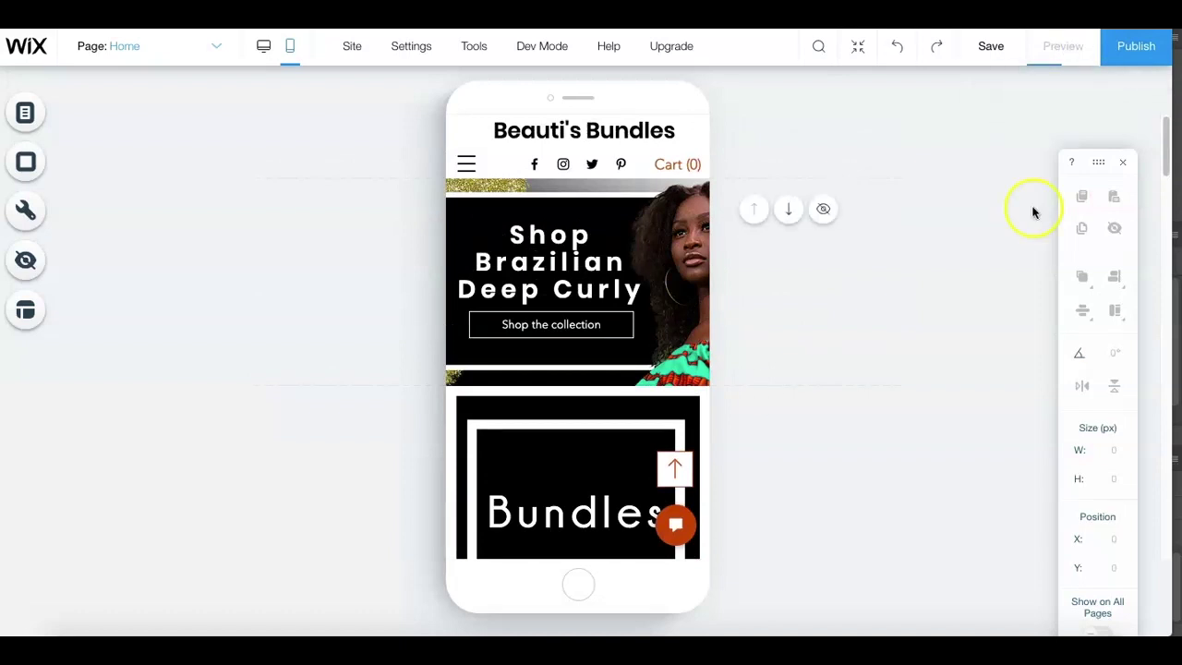
pyautogui.moveTo(1166, 140); pyautogui.dragTo(1178, 288)
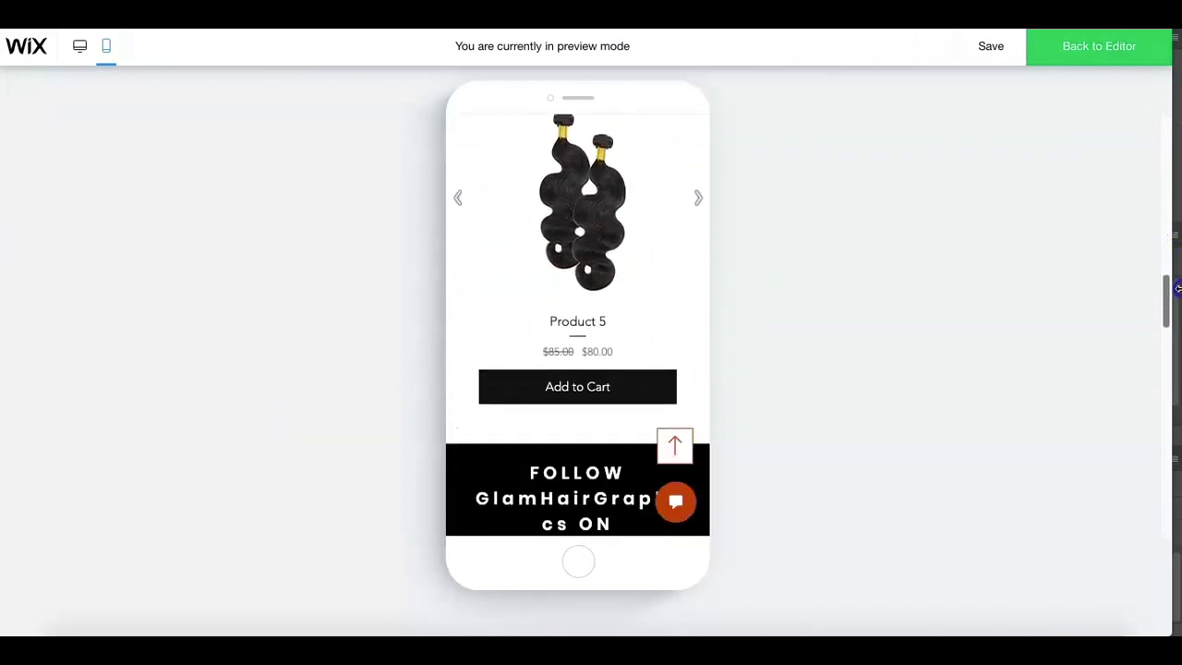
pyautogui.click(699, 197)
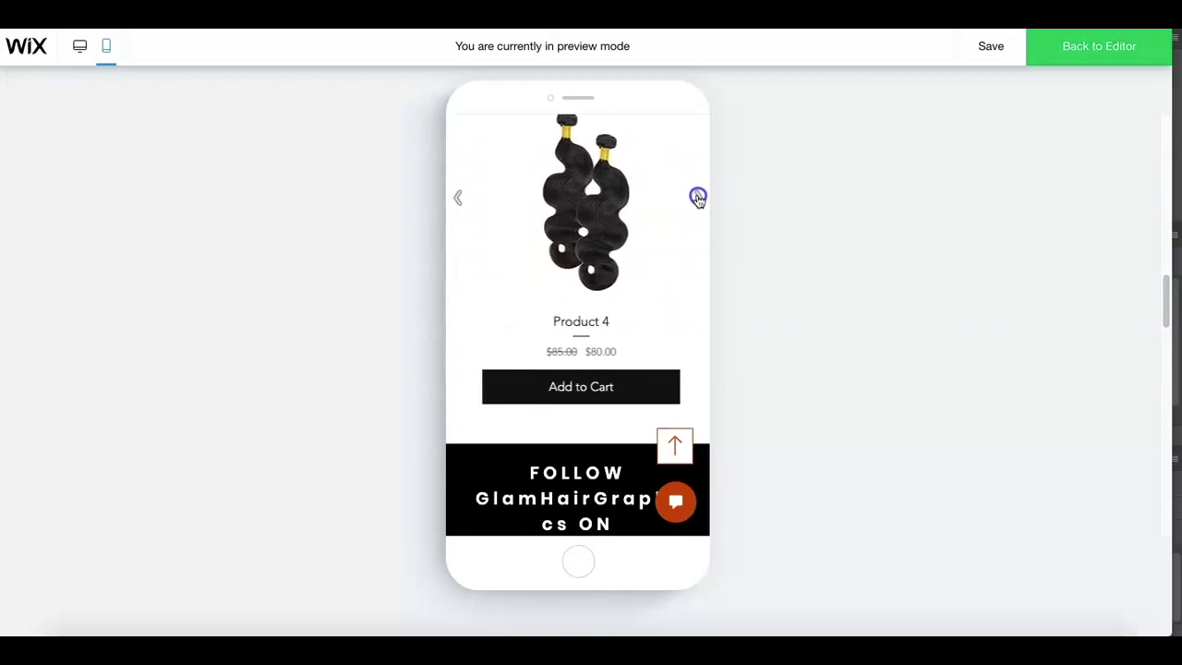
pyautogui.click(699, 198)
pyautogui.click(698, 198)
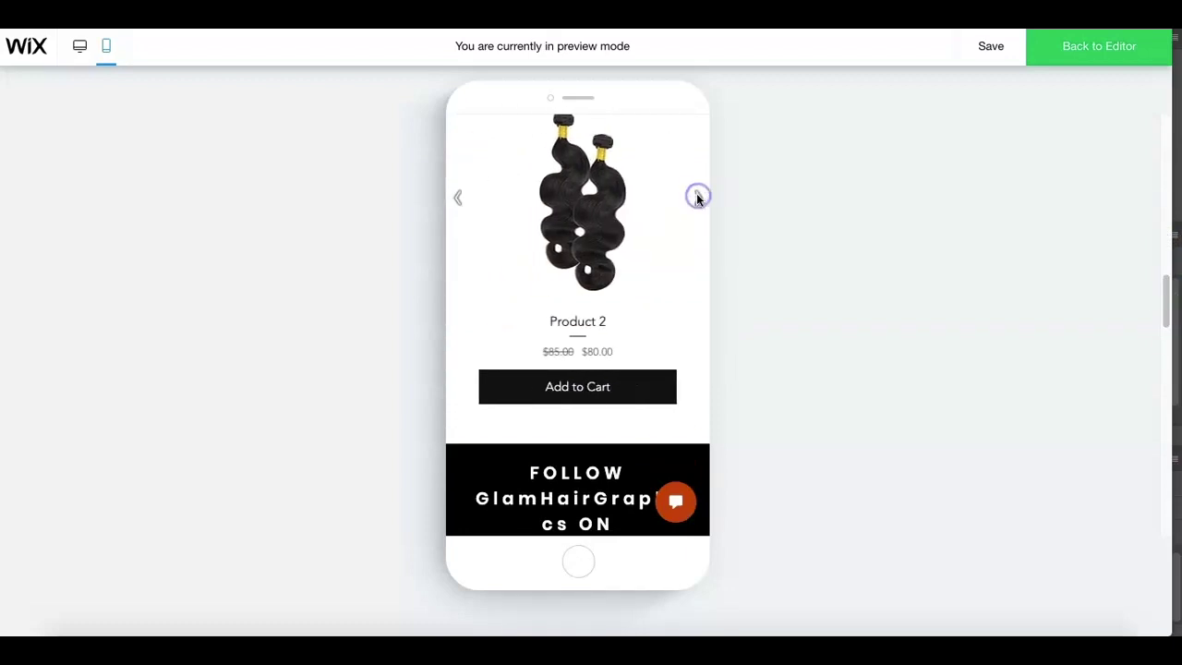
pyautogui.moveTo(1167, 299); pyautogui.dragTo(1167, 320)
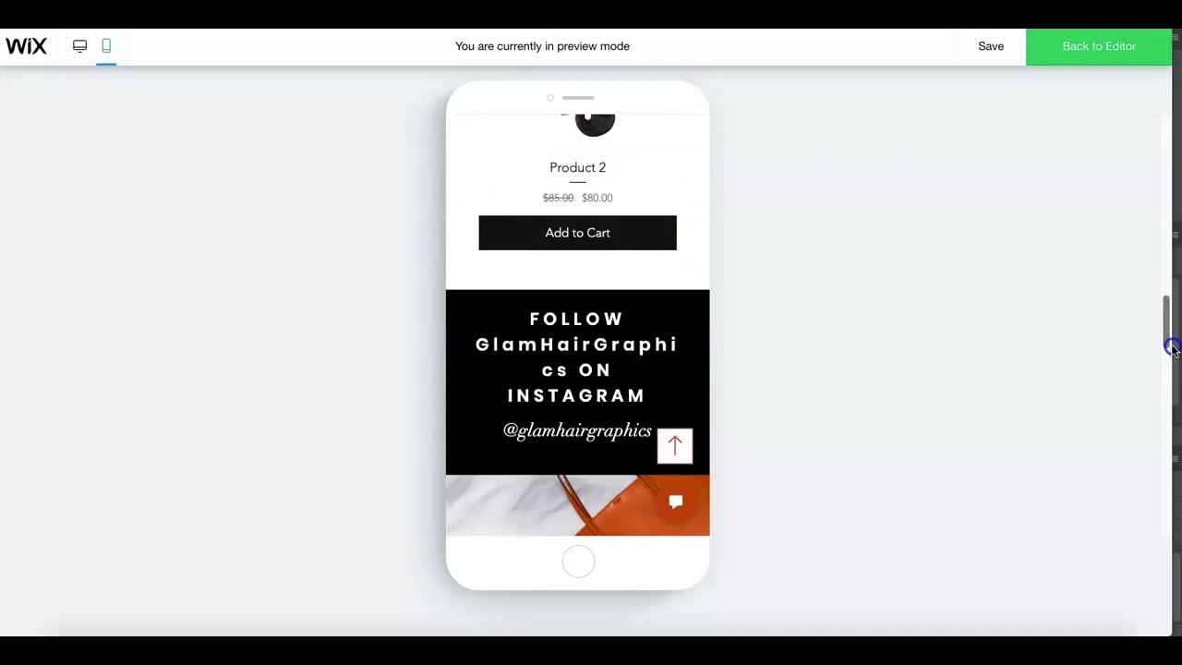